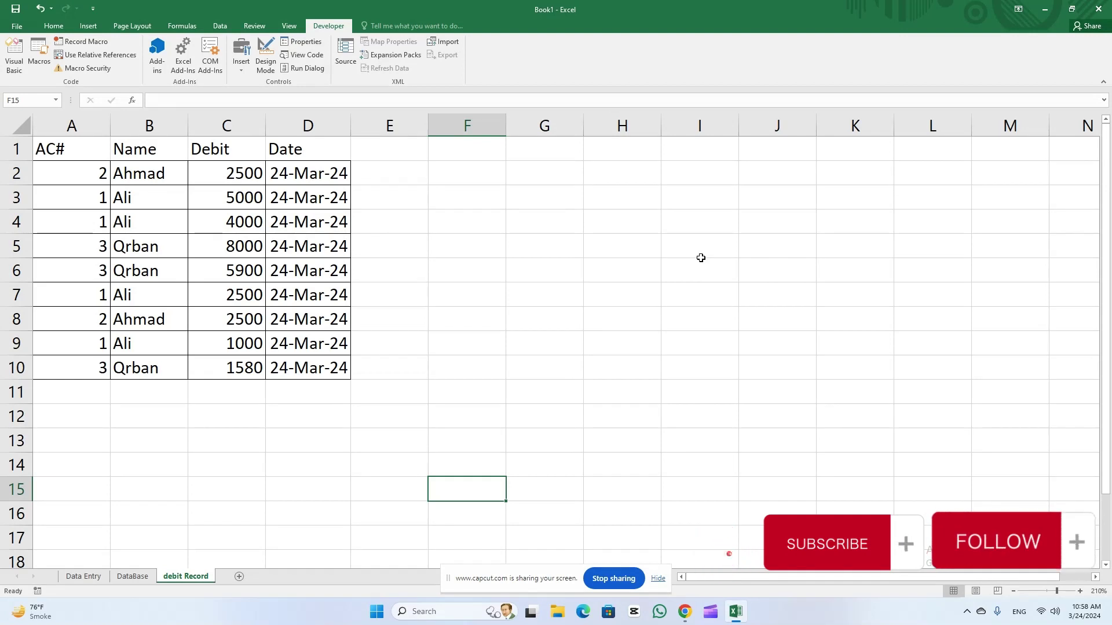
- Enter =SUM(C2:C10) in F4 to total the debits, giving 32980
left_click(484, 227)
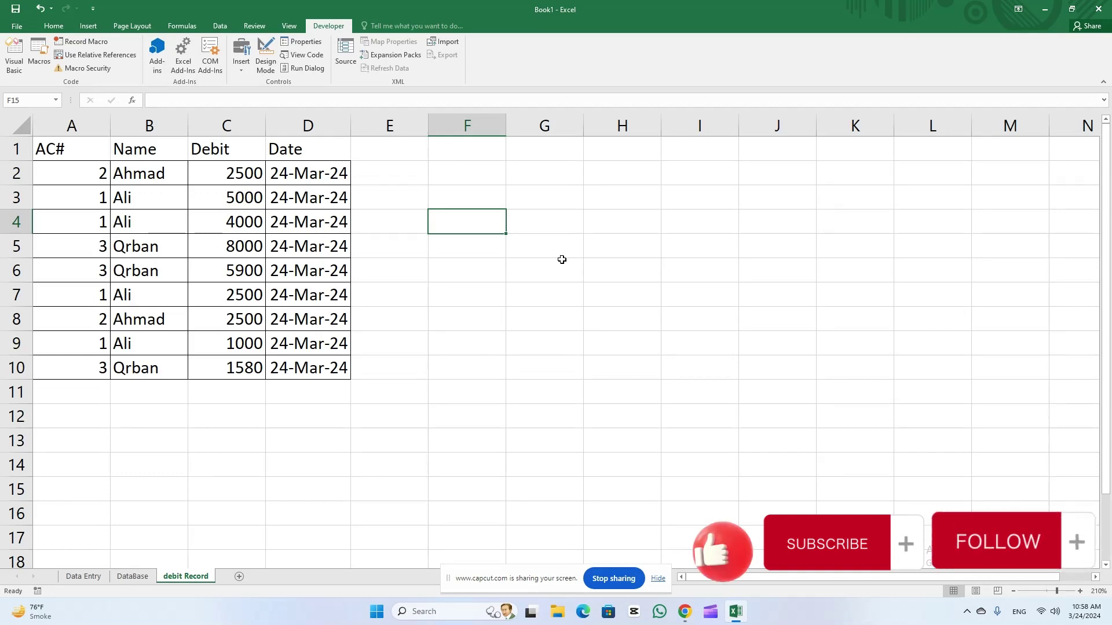
type("=su")
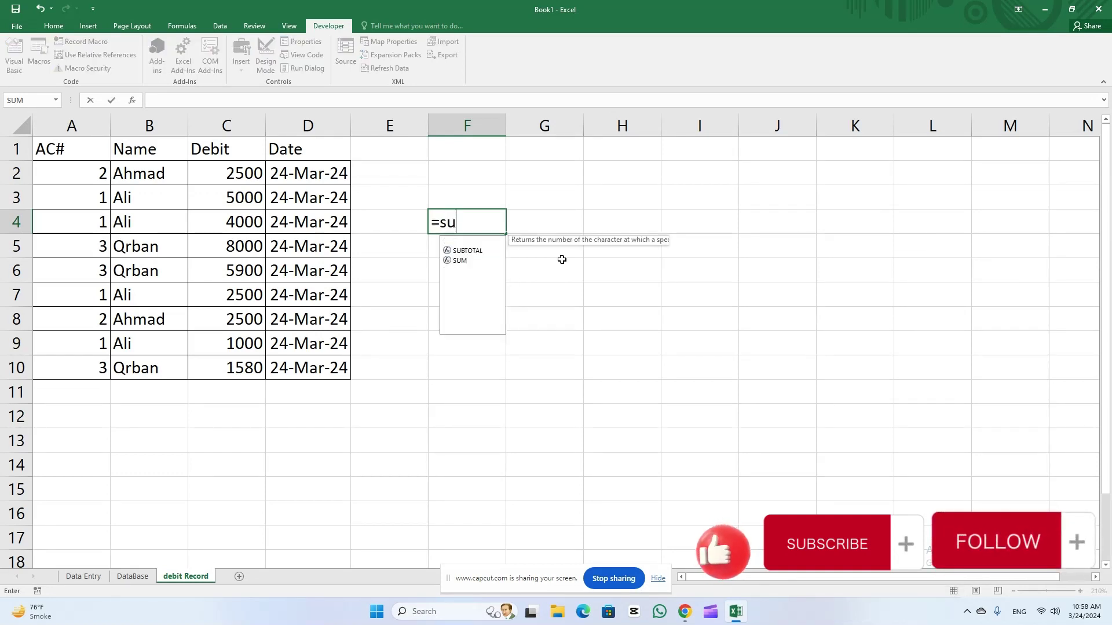
type("m")
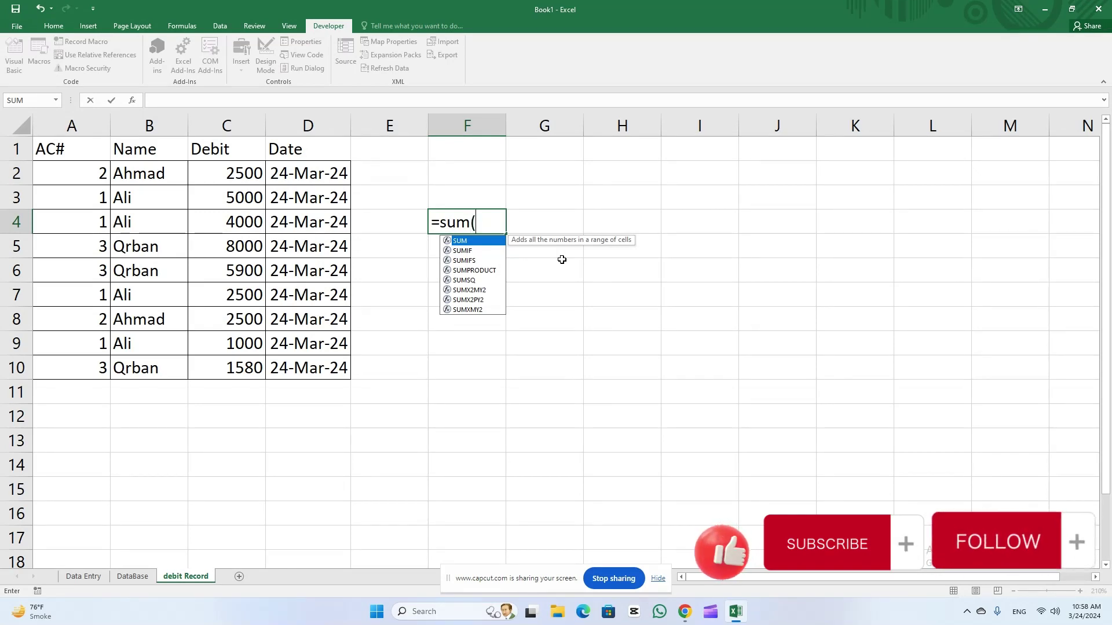
type("(")
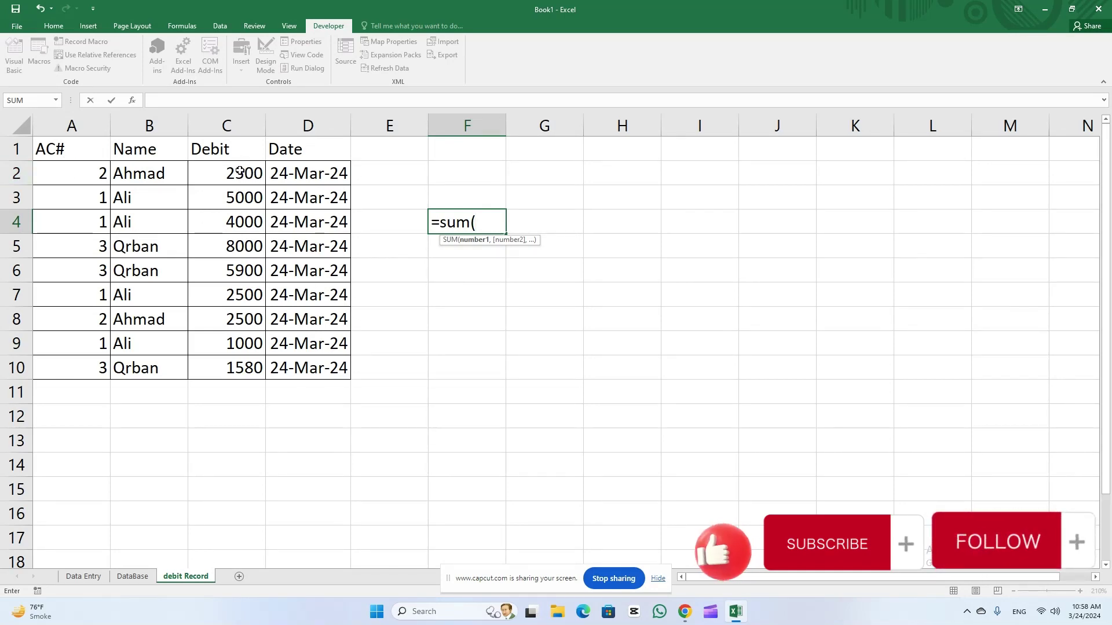
left_click_drag(241, 170, 219, 364)
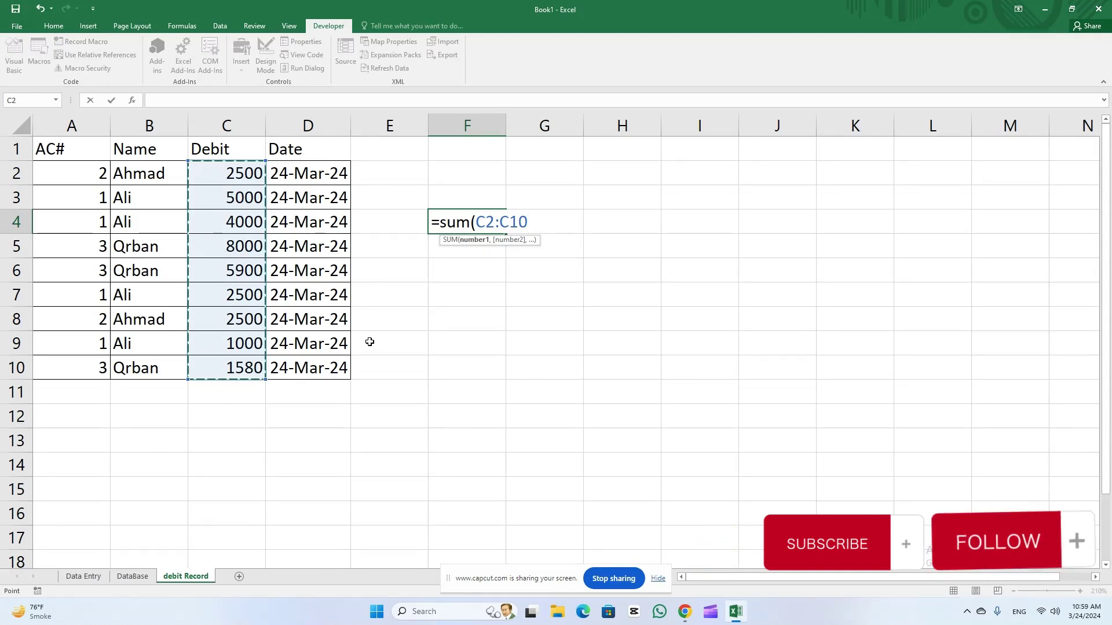
type(")")
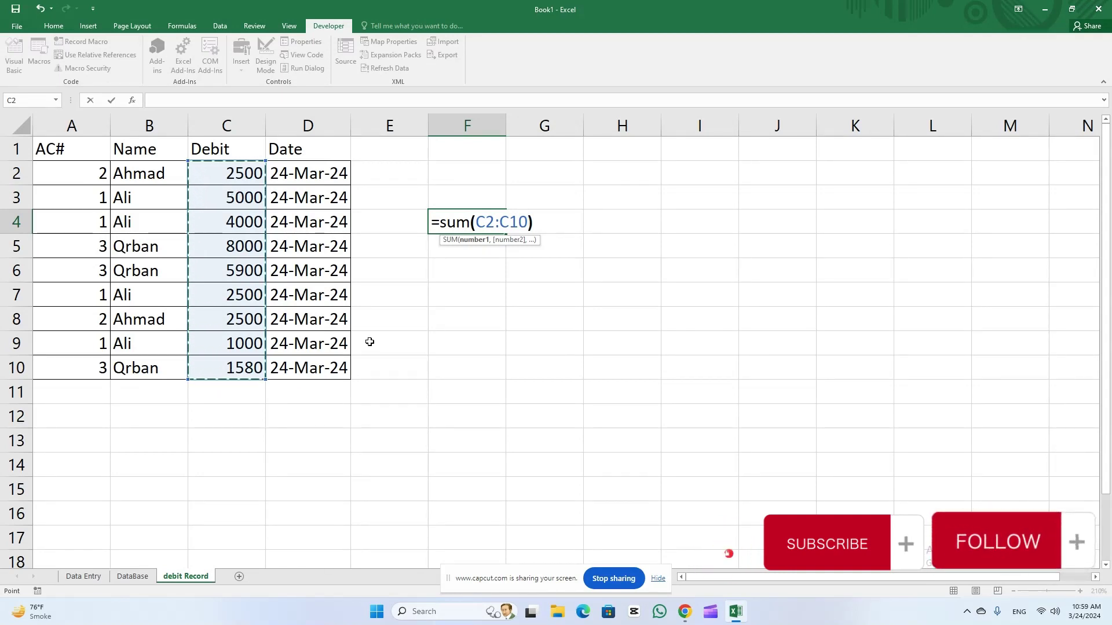
key("Return")
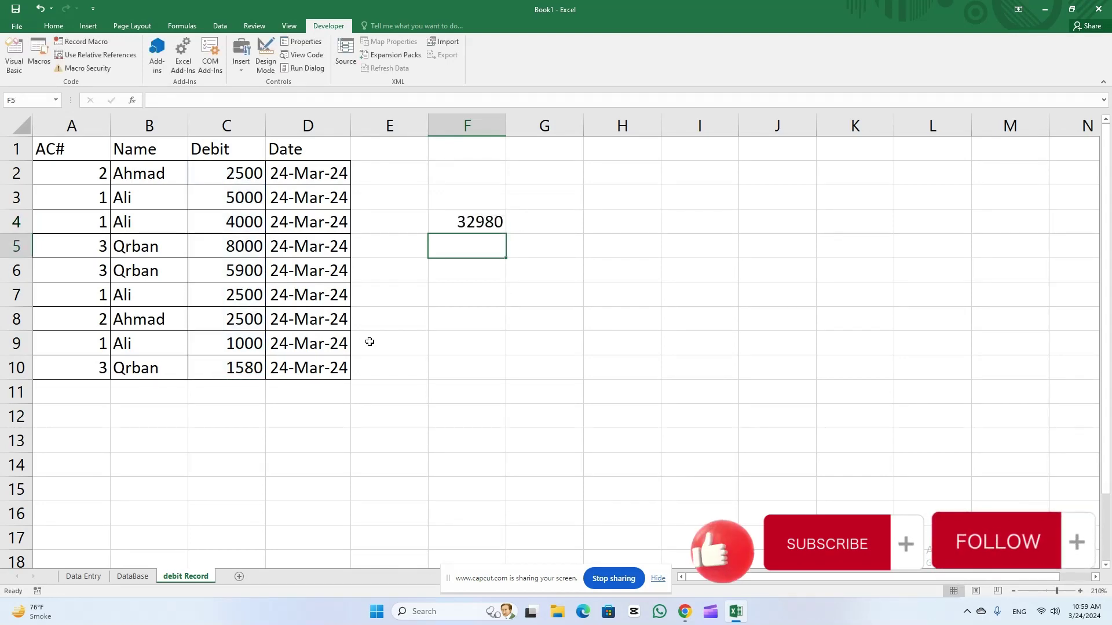
- Clear the trial total in F4, label F6 'Ac#', and select F6:G6
left_click(472, 224)
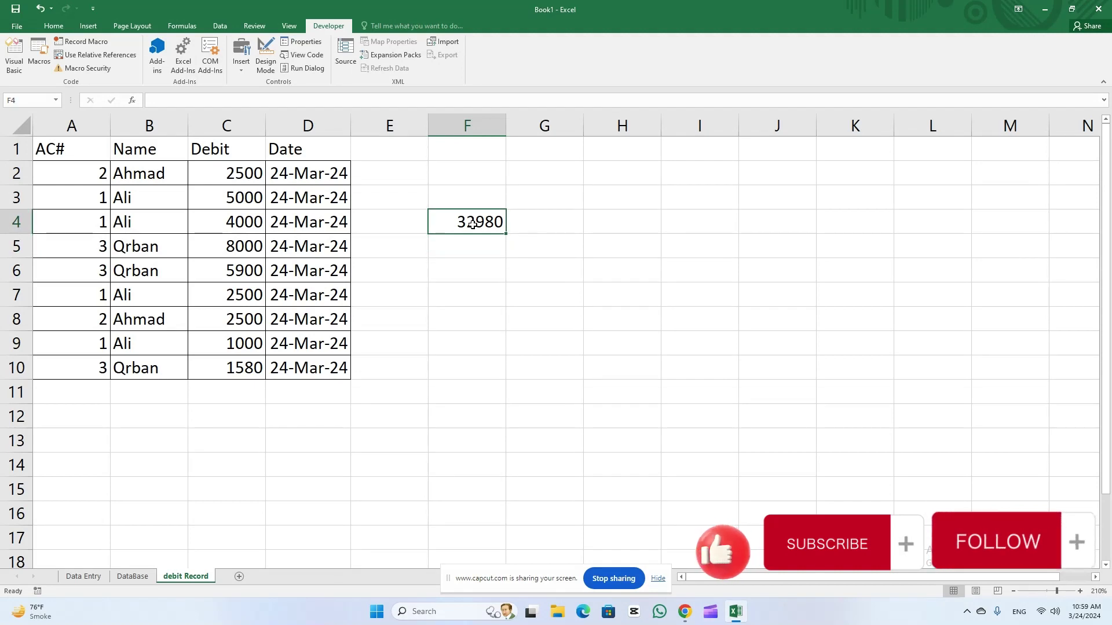
left_click(466, 291)
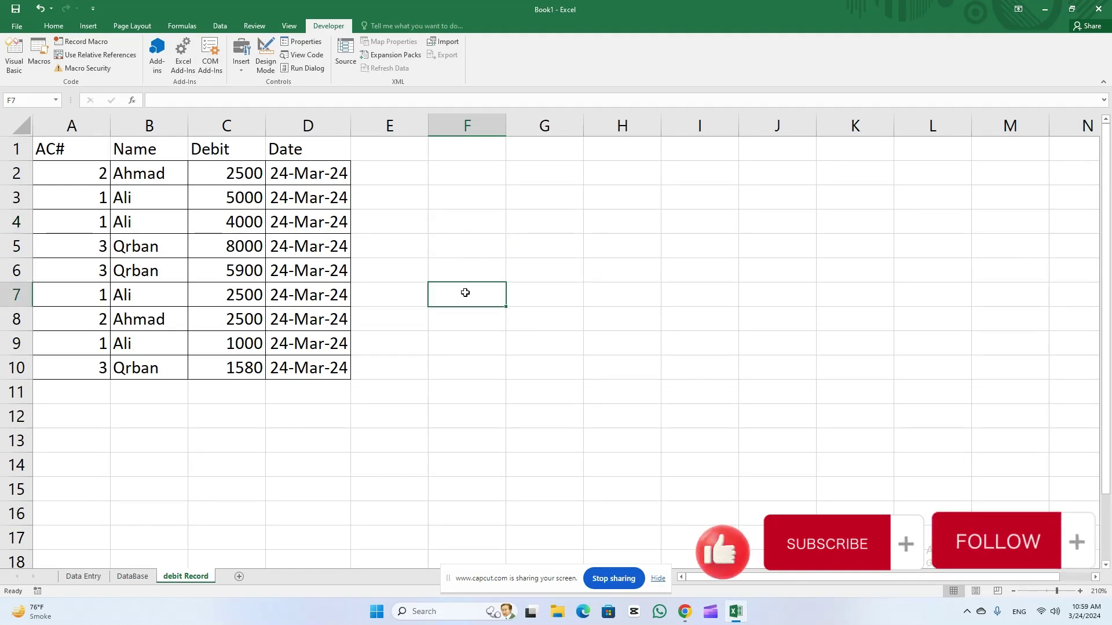
left_click(473, 276)
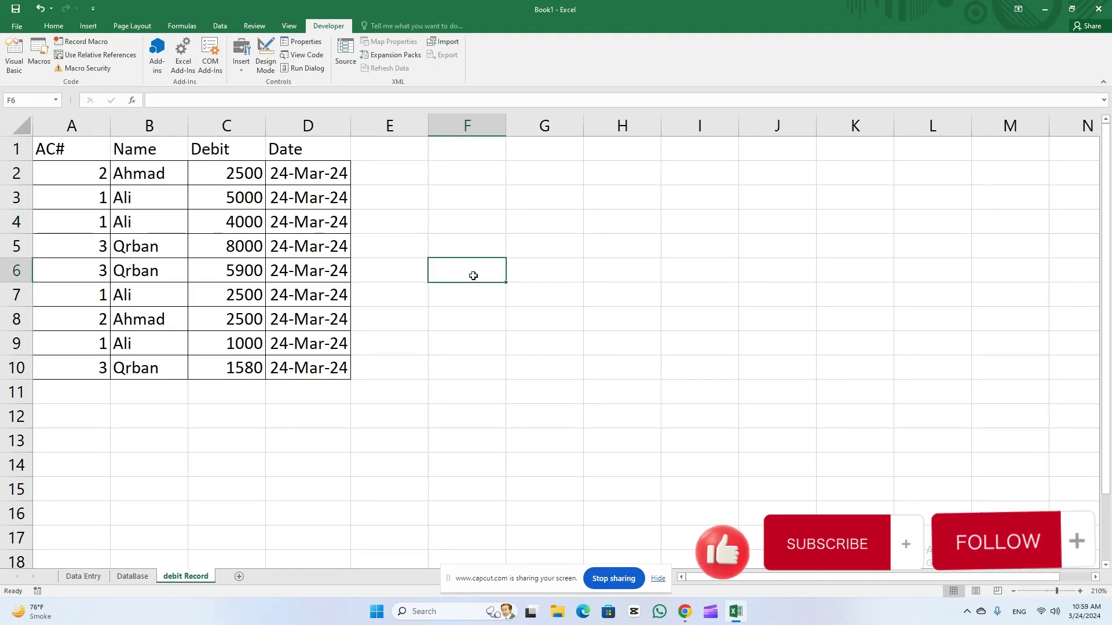
type("Ac")
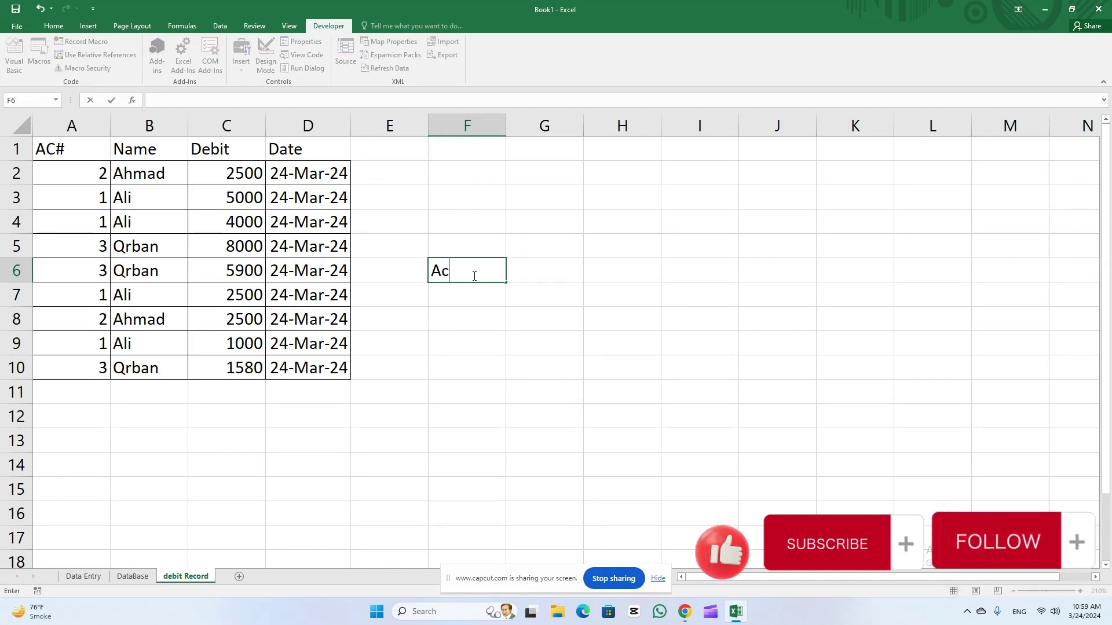
type("#")
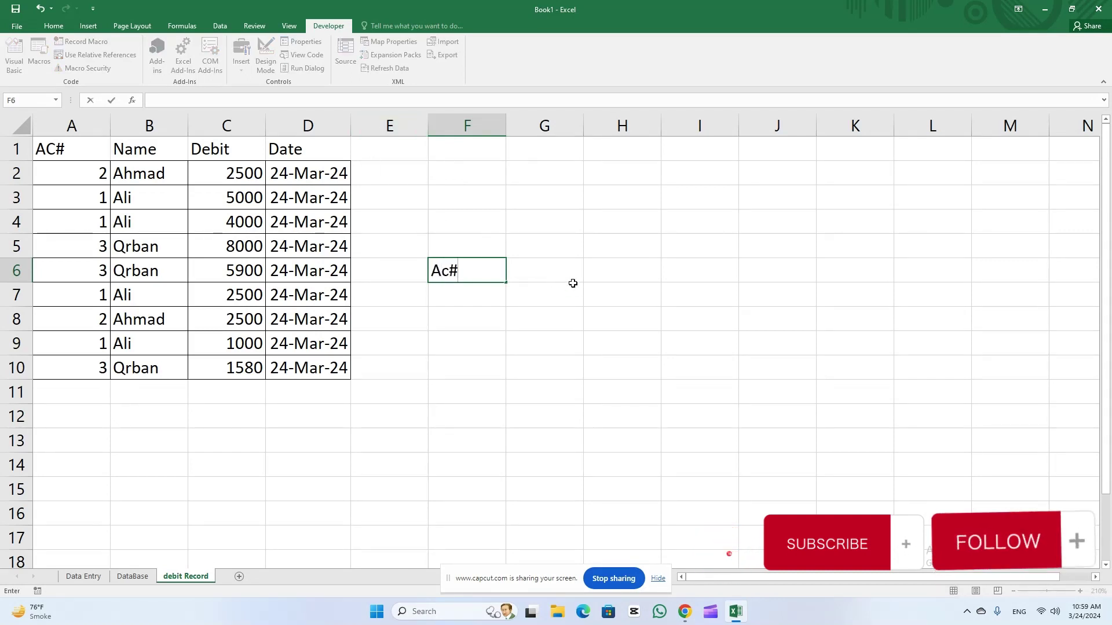
left_click(519, 278)
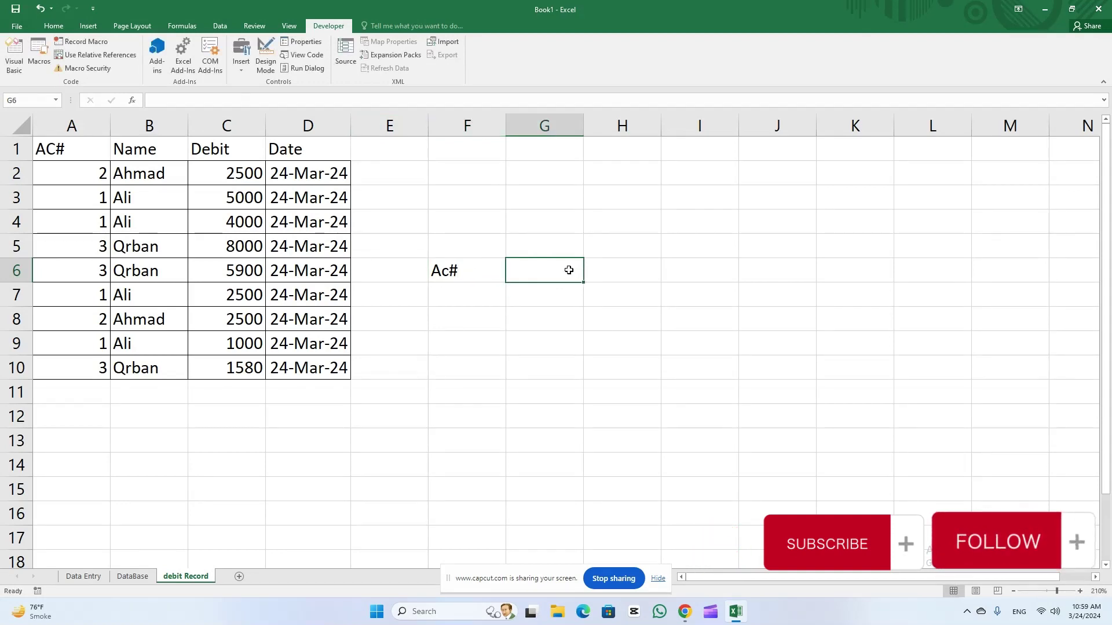
left_click_drag(565, 270, 469, 271)
left_click(57, 29)
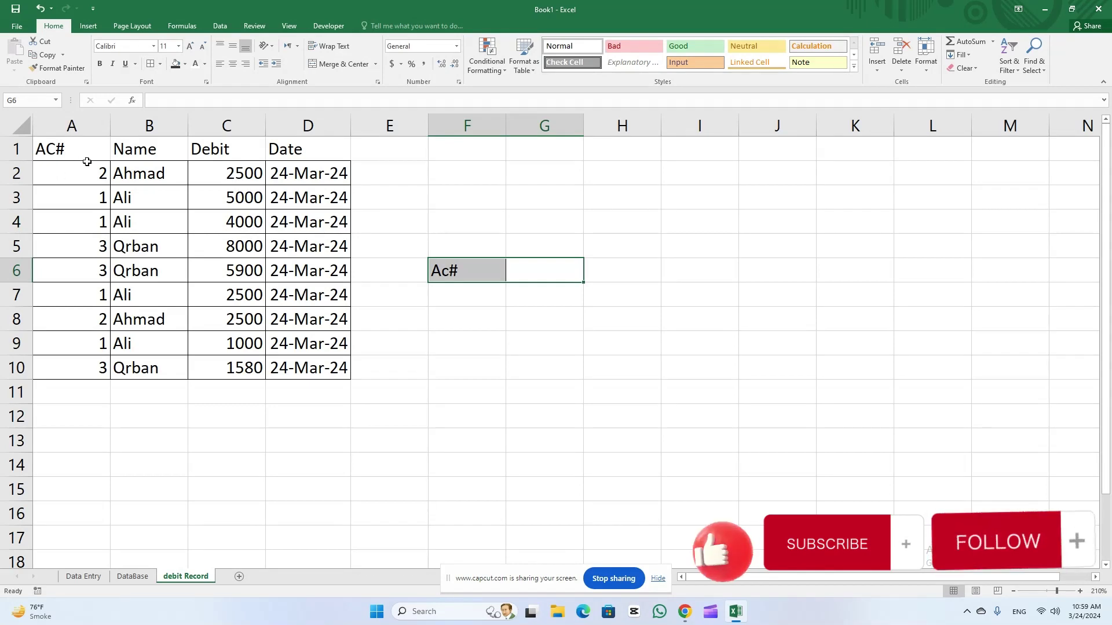
- Select the account numbers A2:A10, the names, and the data range A2:D10 to explain the table
mouse_move(70, 174)
left_mouse_down()
mouse_move(306, 277)
mouse_move(307, 368)
left_mouse_up()
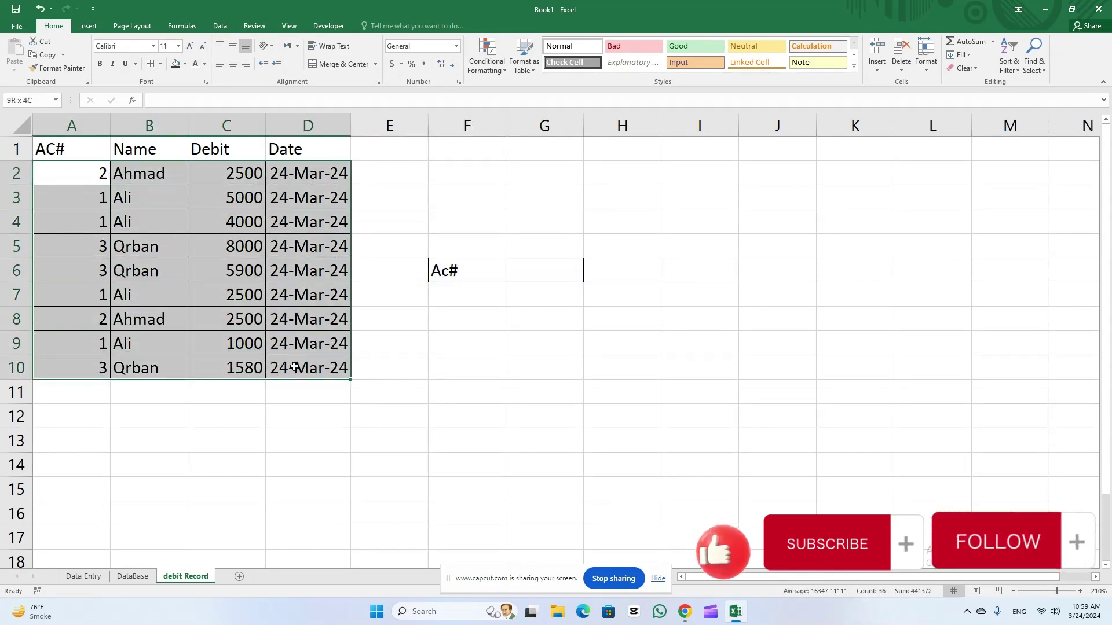
left_click(64, 179)
left_click_drag(64, 179, 83, 374)
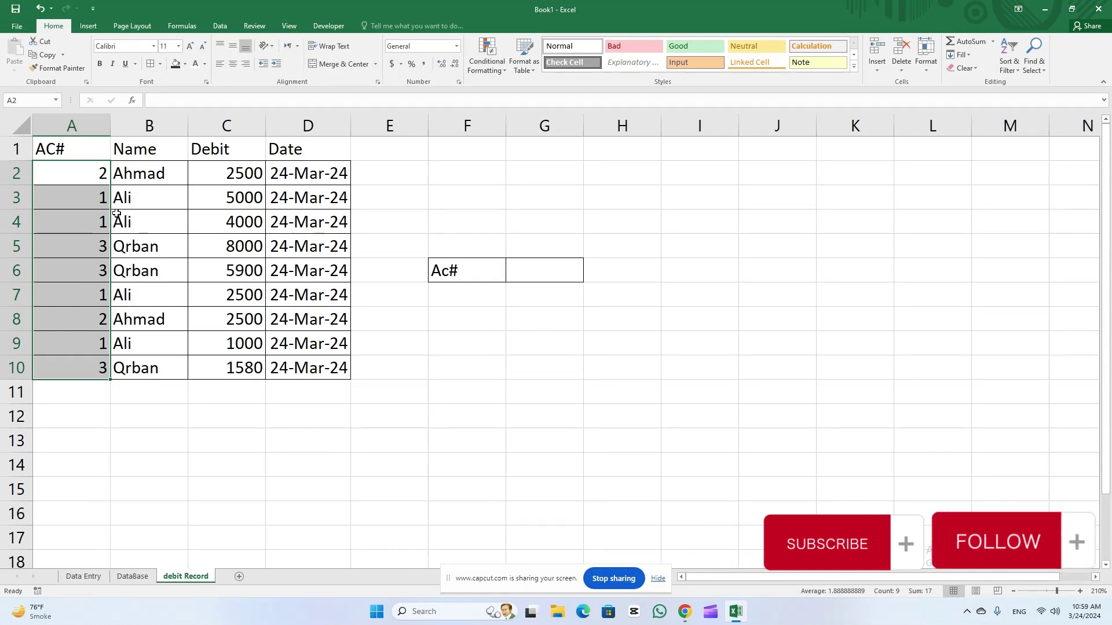
left_click_drag(151, 171, 139, 334)
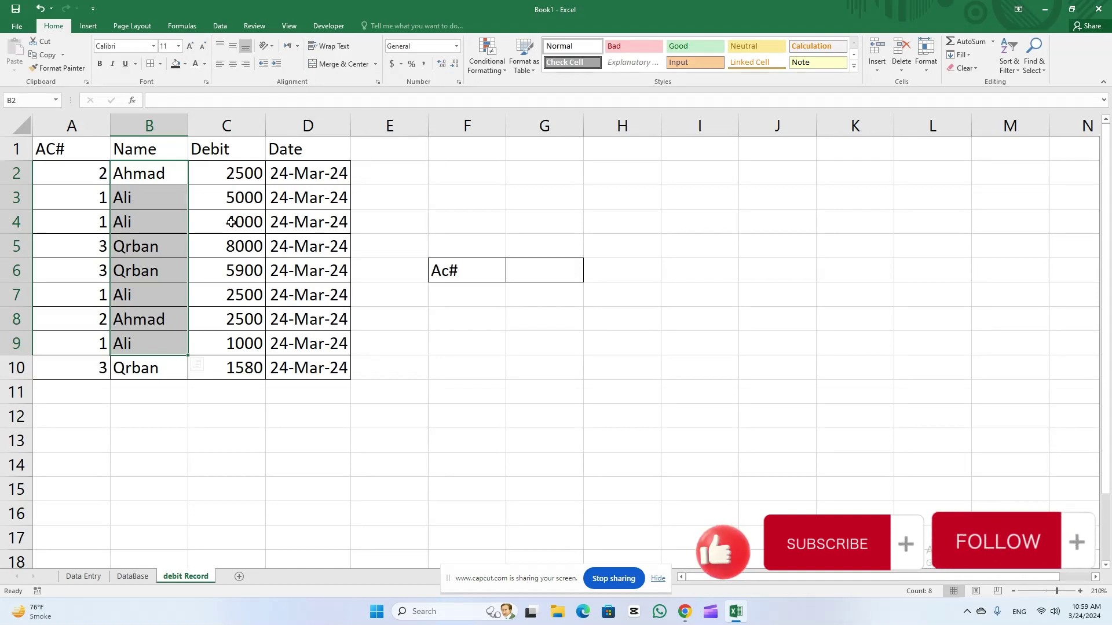
left_click(523, 309)
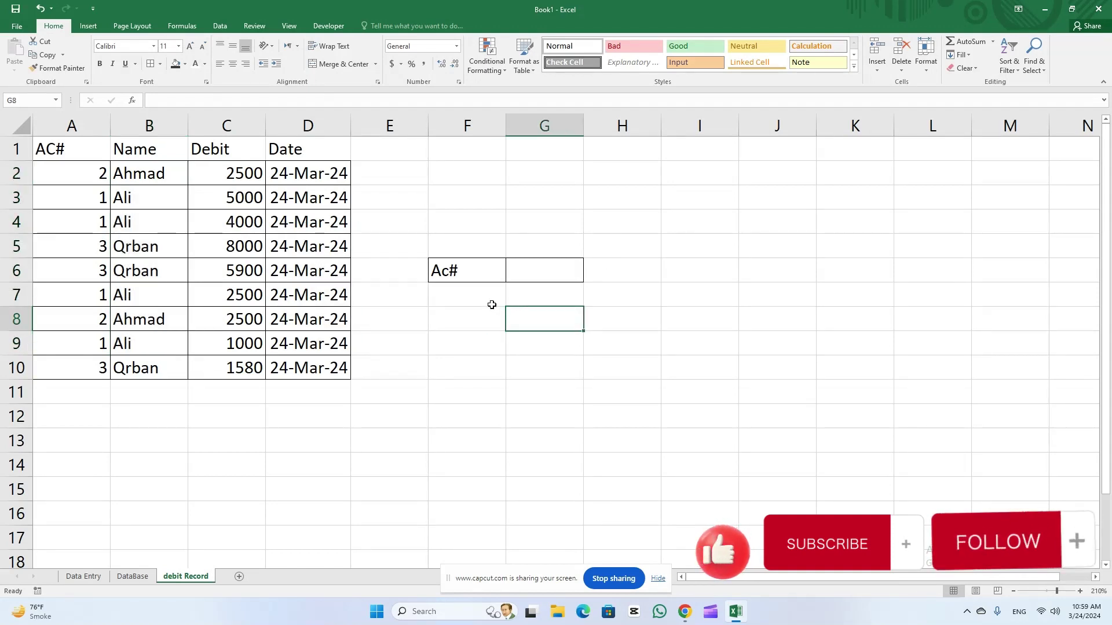
left_click_drag(36, 169, 312, 369)
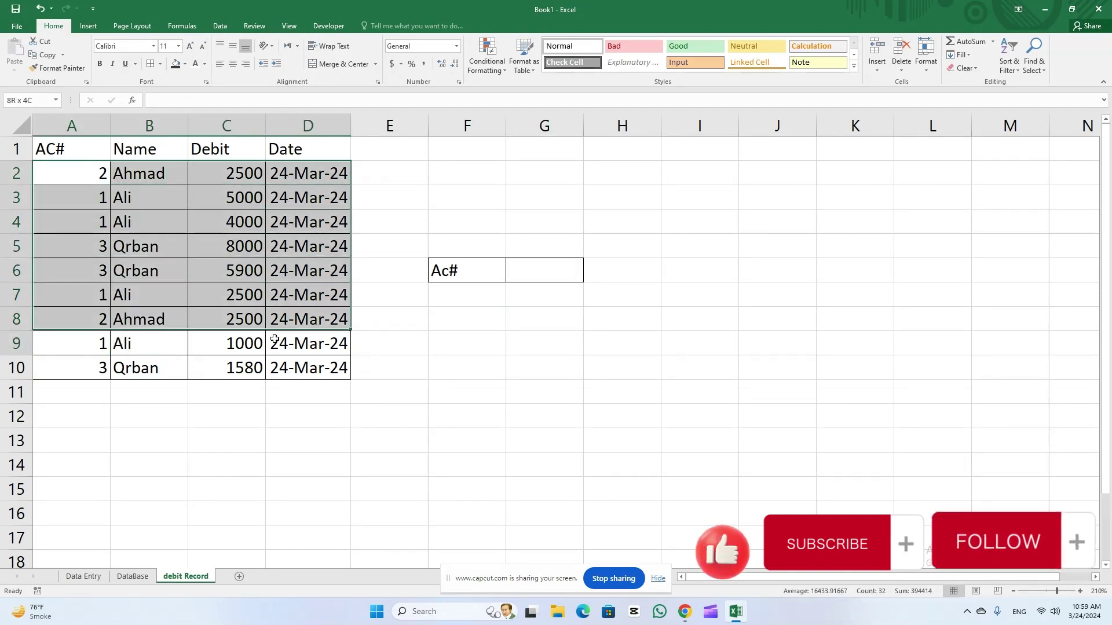
left_click(83, 206)
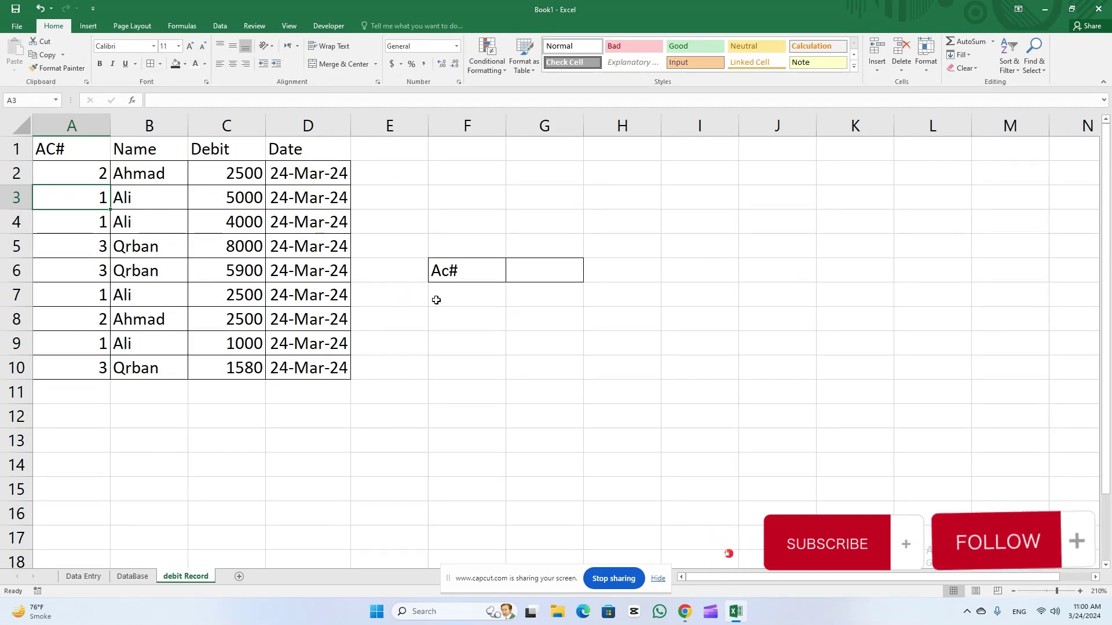
- Type the label 'Total' into cell F7
left_click(477, 299)
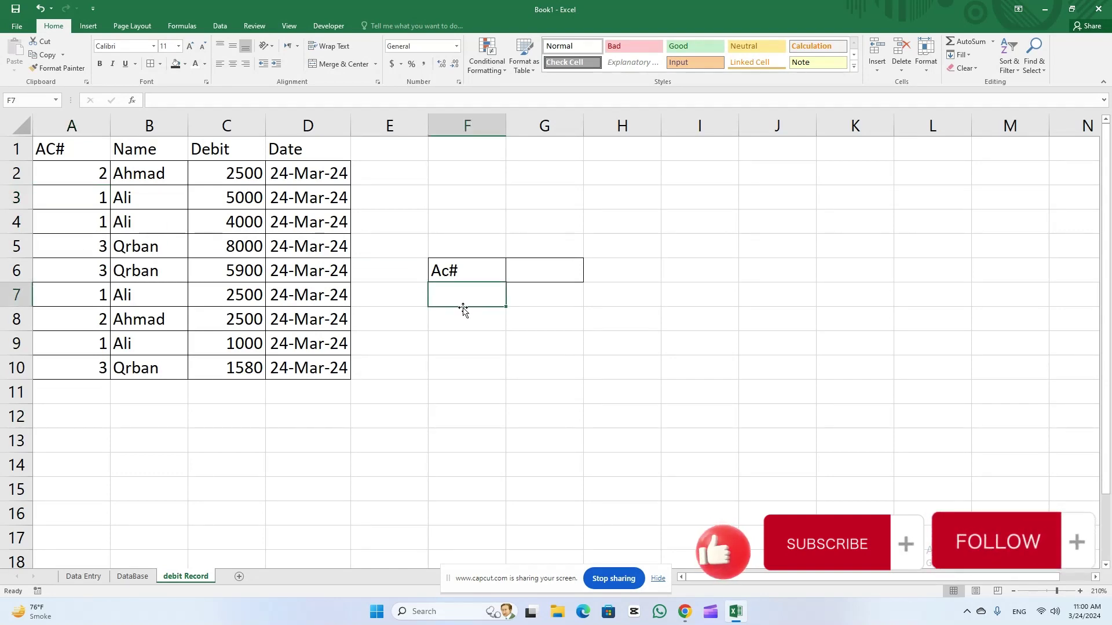
type("T")
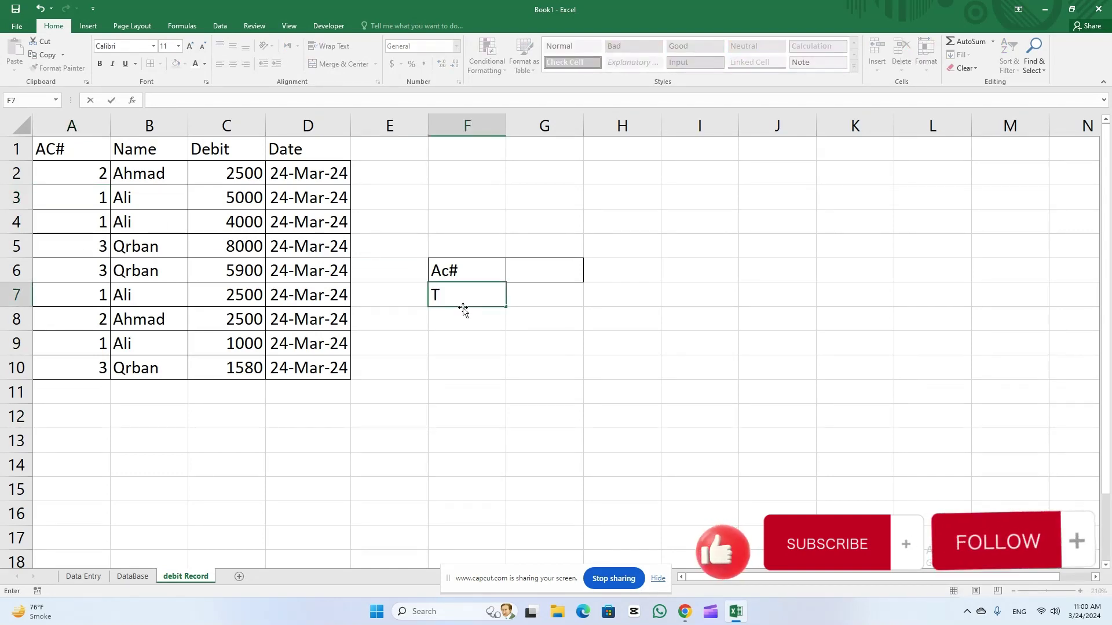
type("ota")
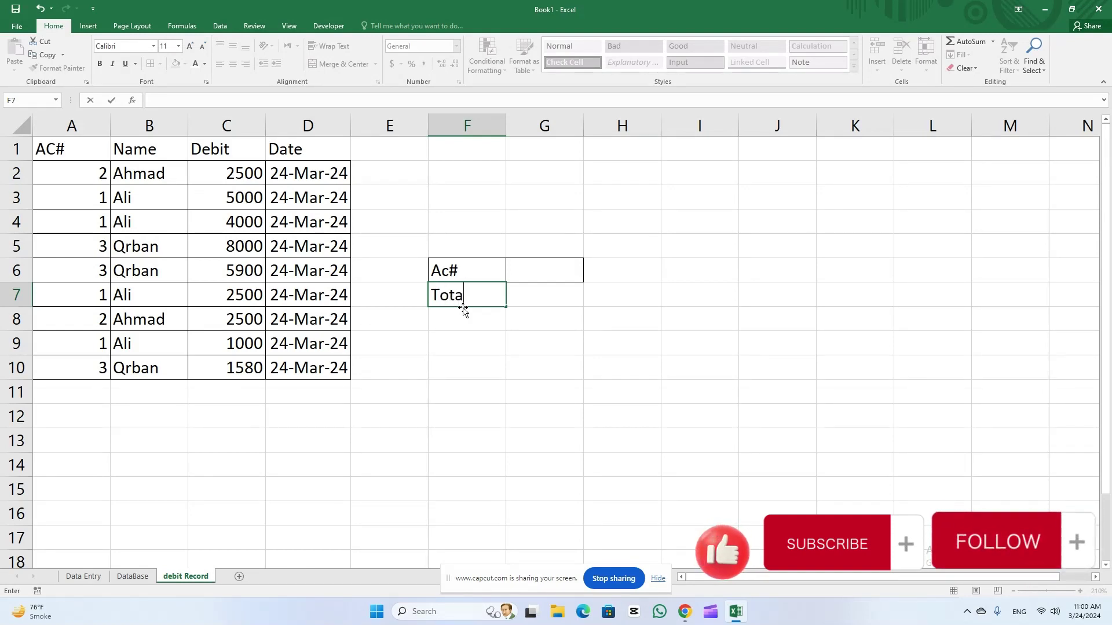
type("l")
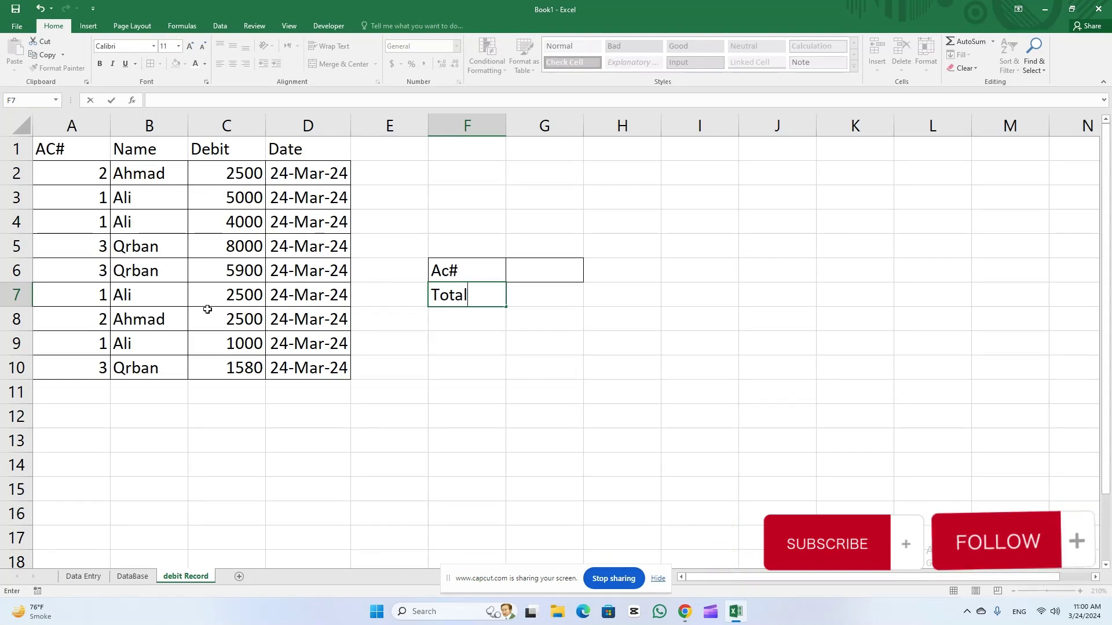
- Confirm the Total label and relate the Ac# label to the account numbers in column A
left_click(458, 341)
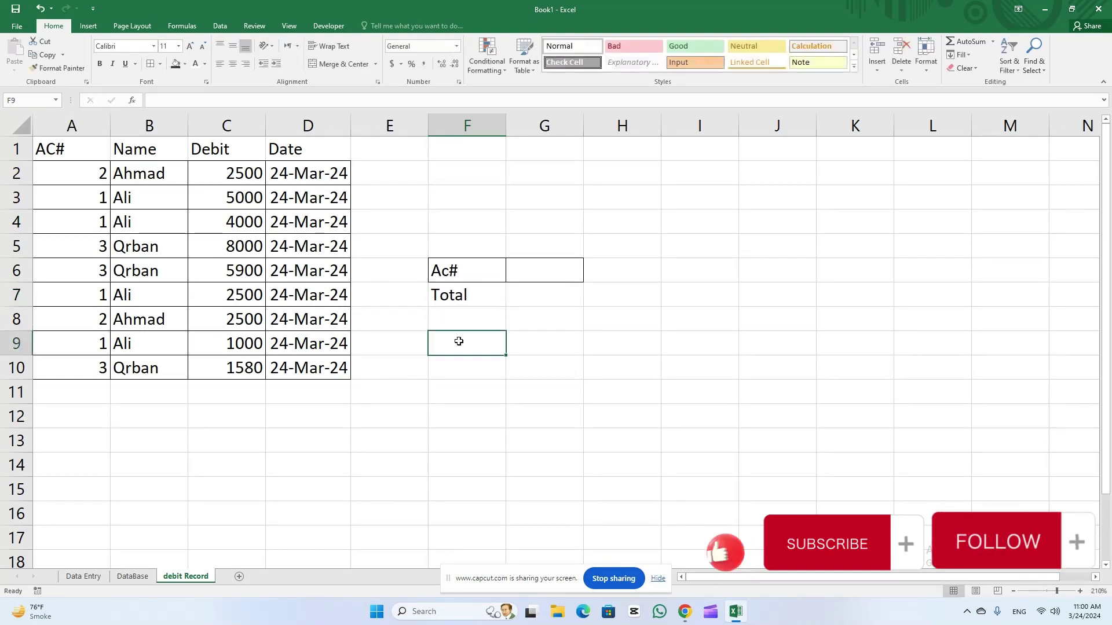
left_click(479, 270)
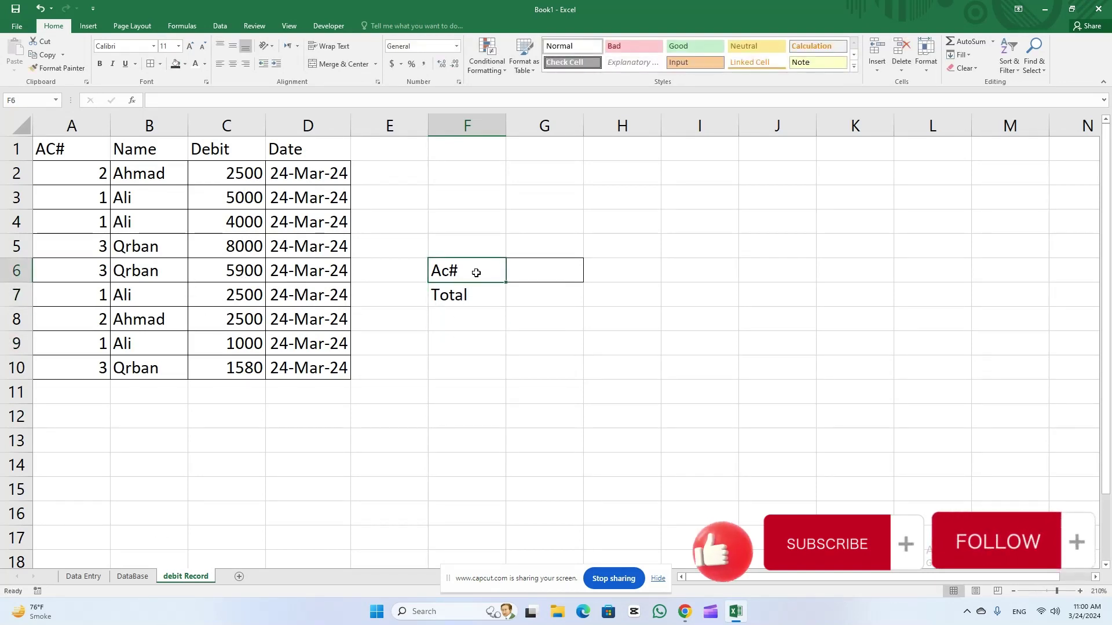
left_click(56, 205)
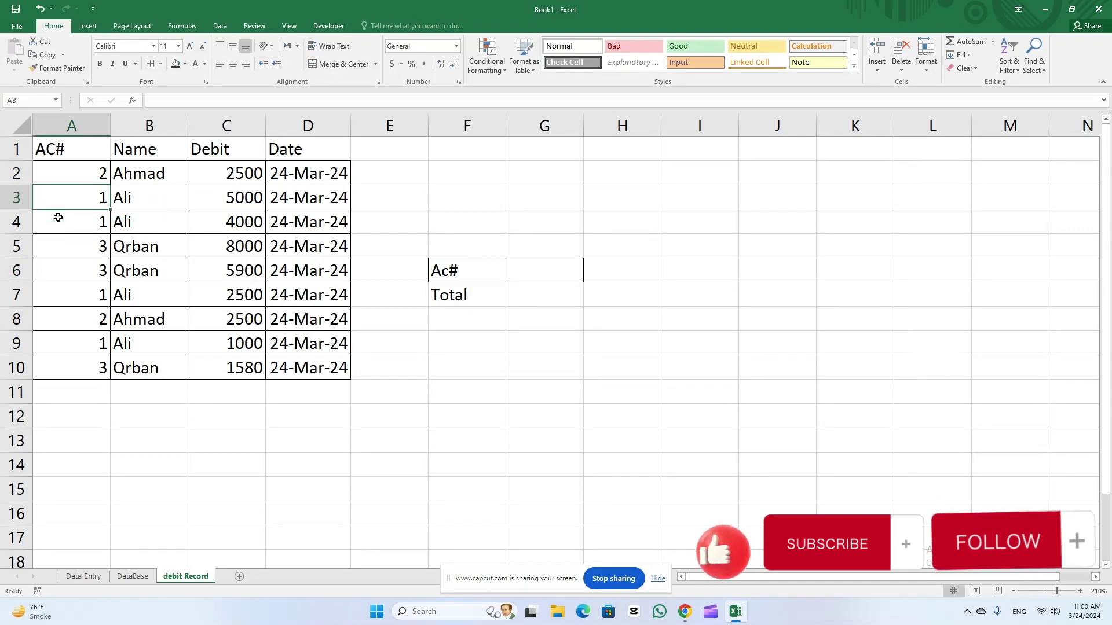
left_click(472, 270)
left_click(154, 152)
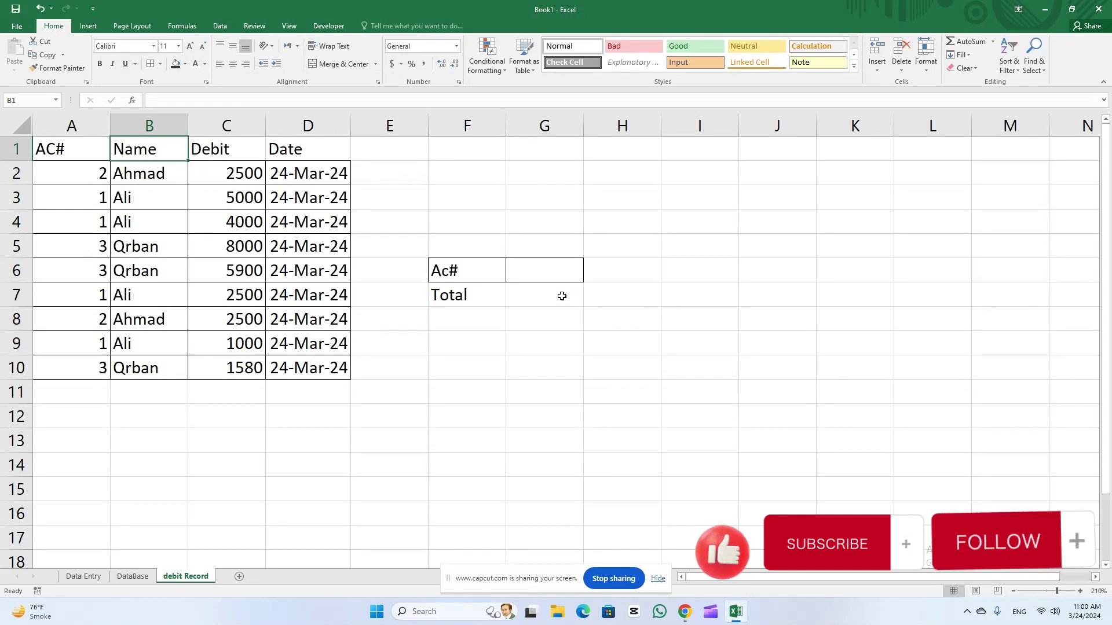
left_click(477, 275)
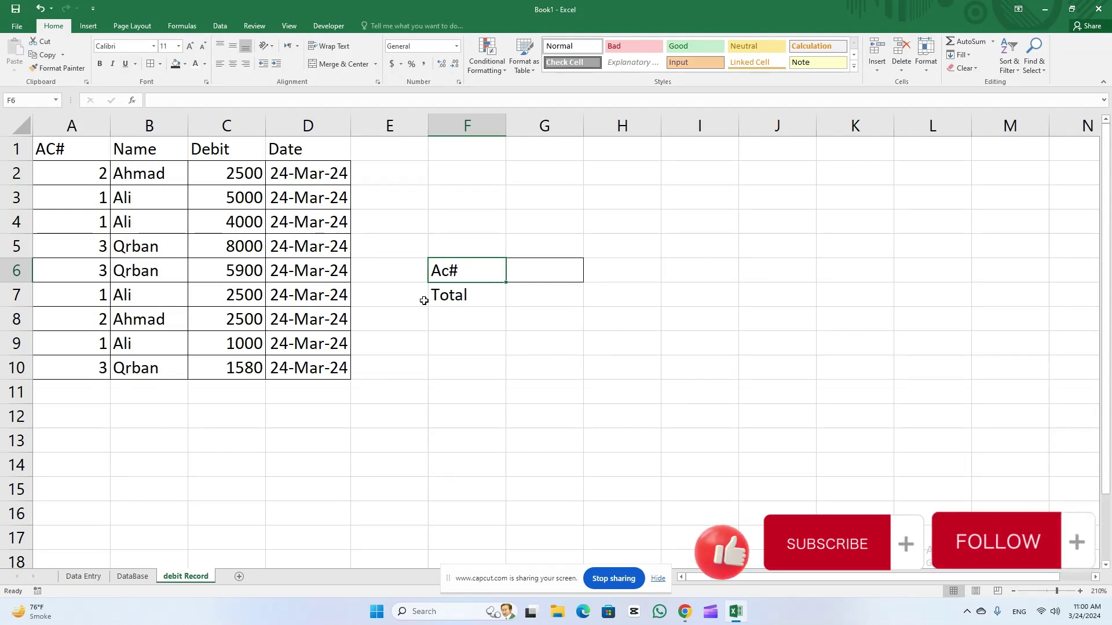
- Move between the Ac# and Total cells, ending on G7 for the total formula
left_click(499, 300)
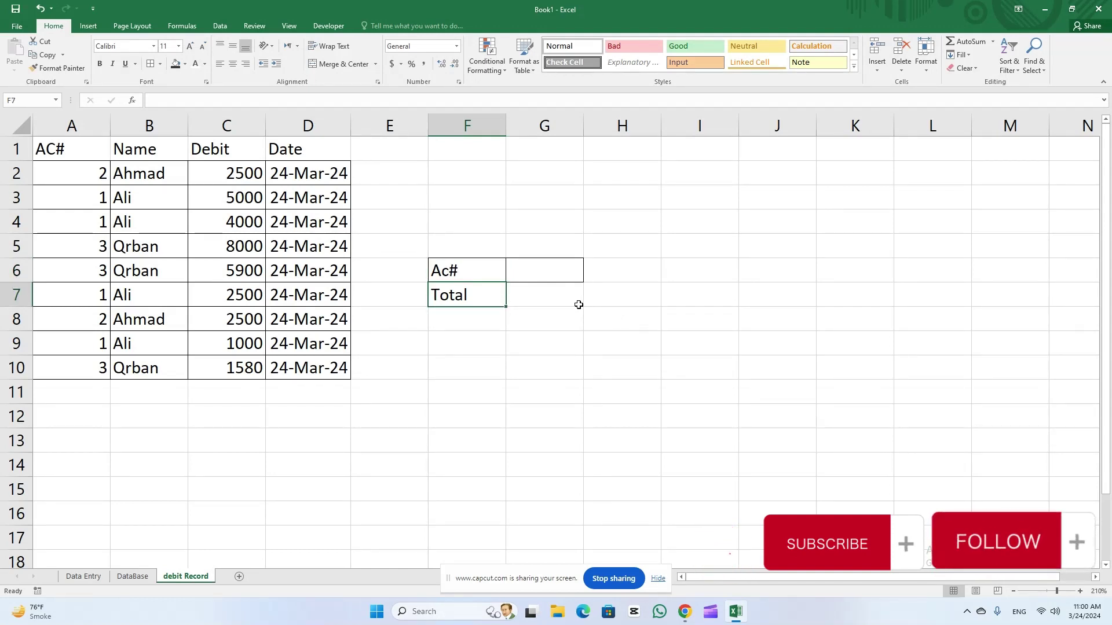
left_click(544, 300)
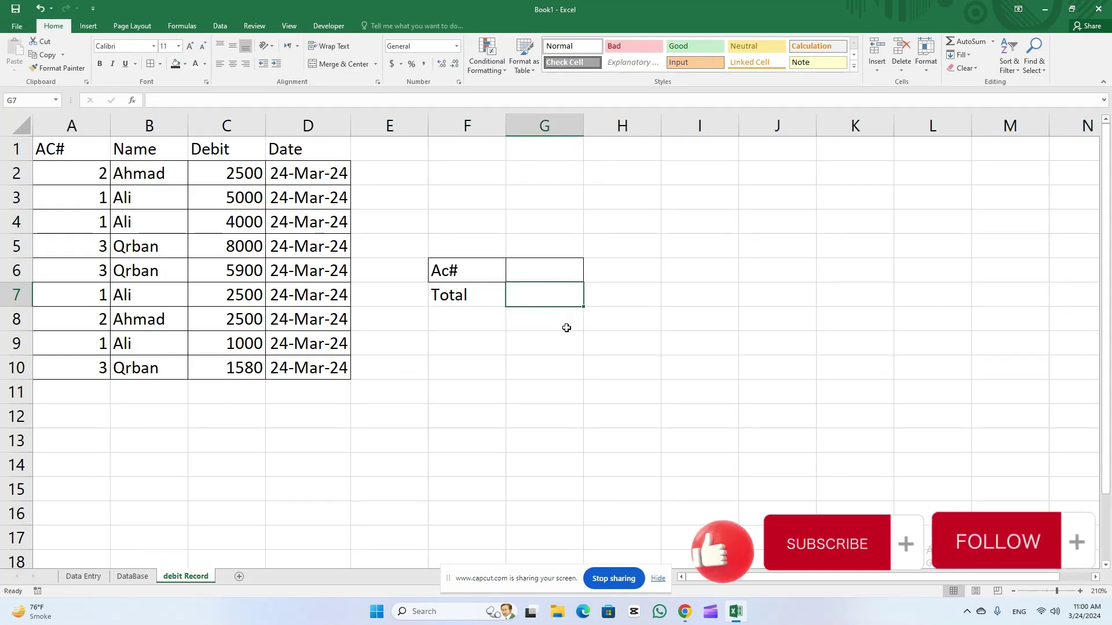
left_click(524, 276)
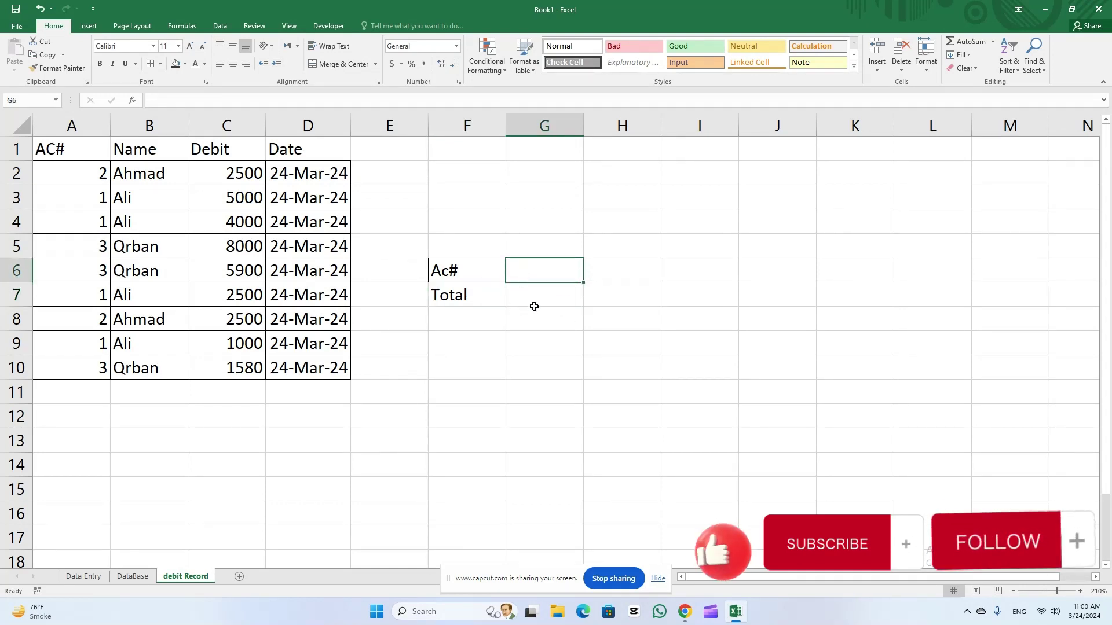
left_click(515, 306)
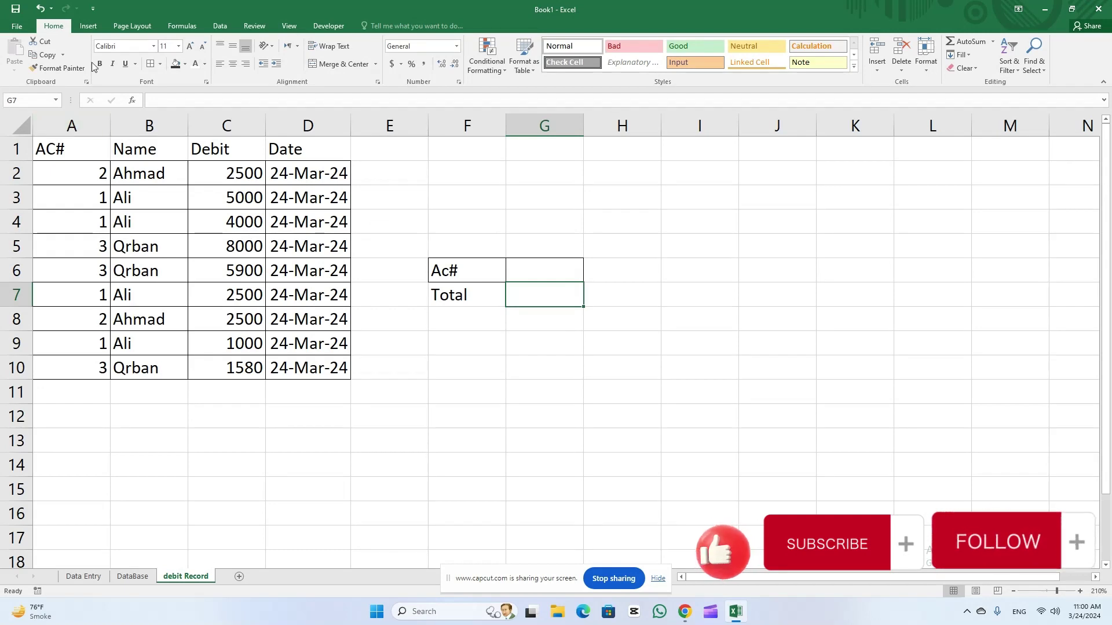
left_click(531, 335)
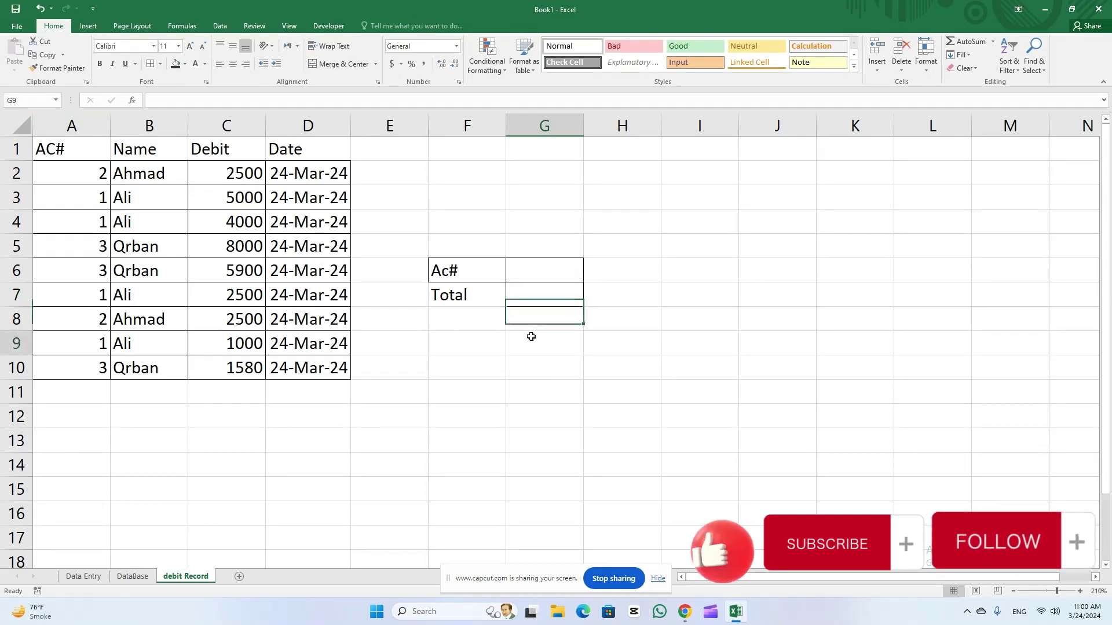
left_click(539, 297)
- Type =SUMIF(A2:A10,G6,C2:C10 in G7, using G6 as the account criteria
type("=")
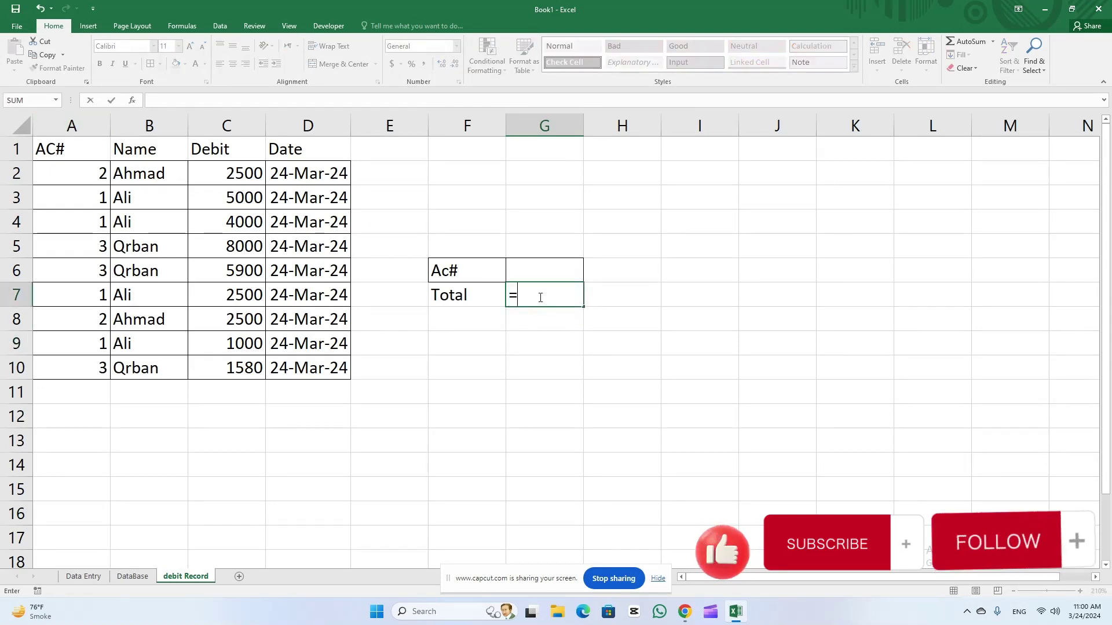
type("sum")
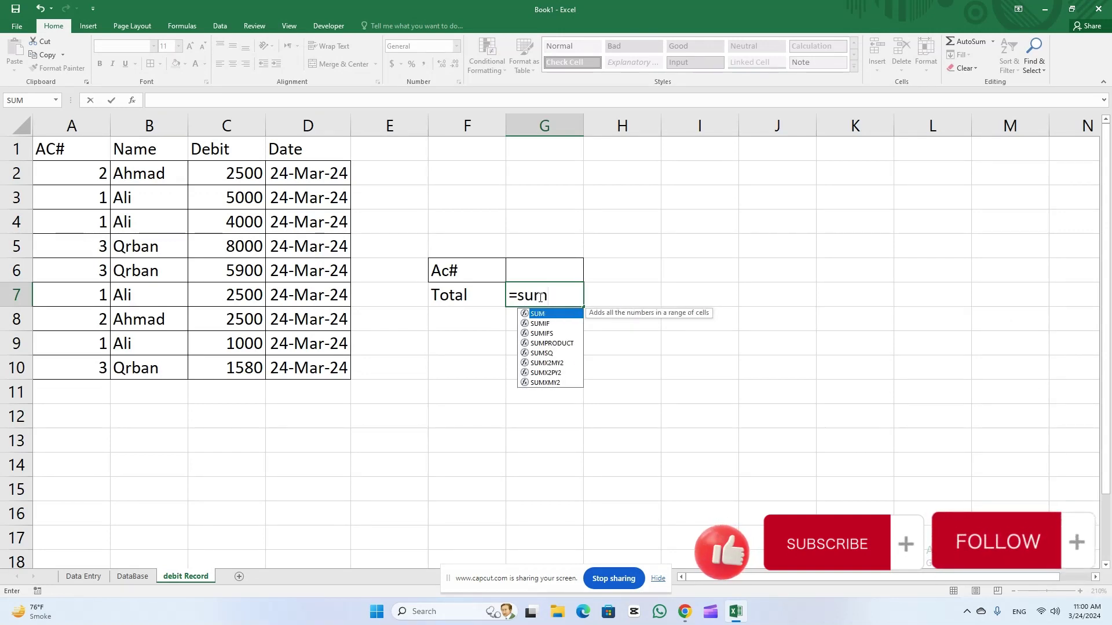
type("if")
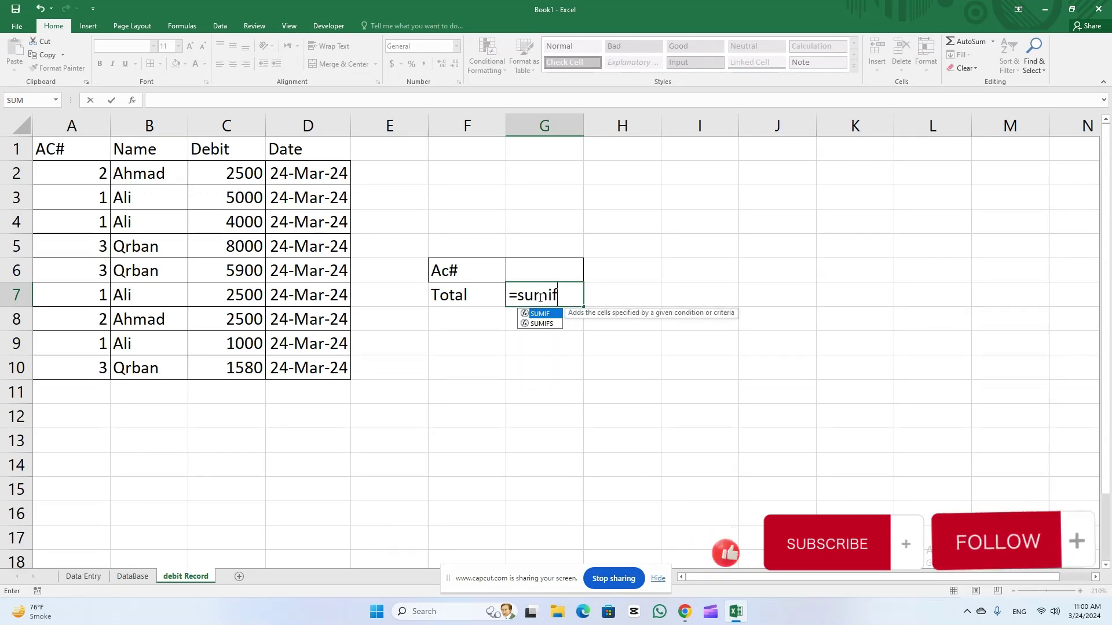
type("(")
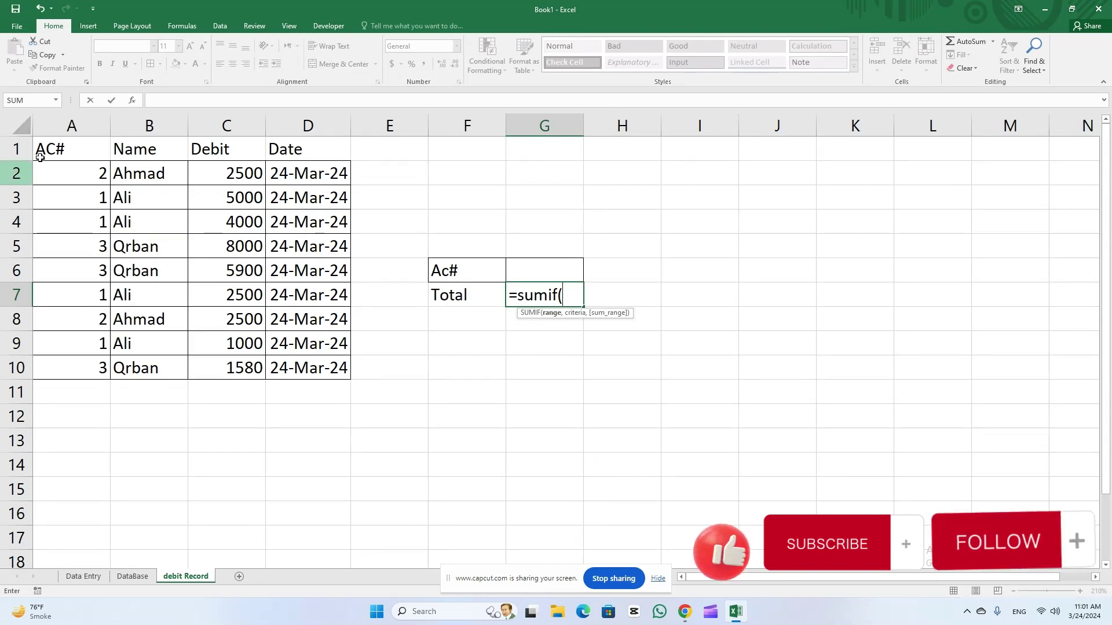
left_click_drag(59, 169, 59, 365)
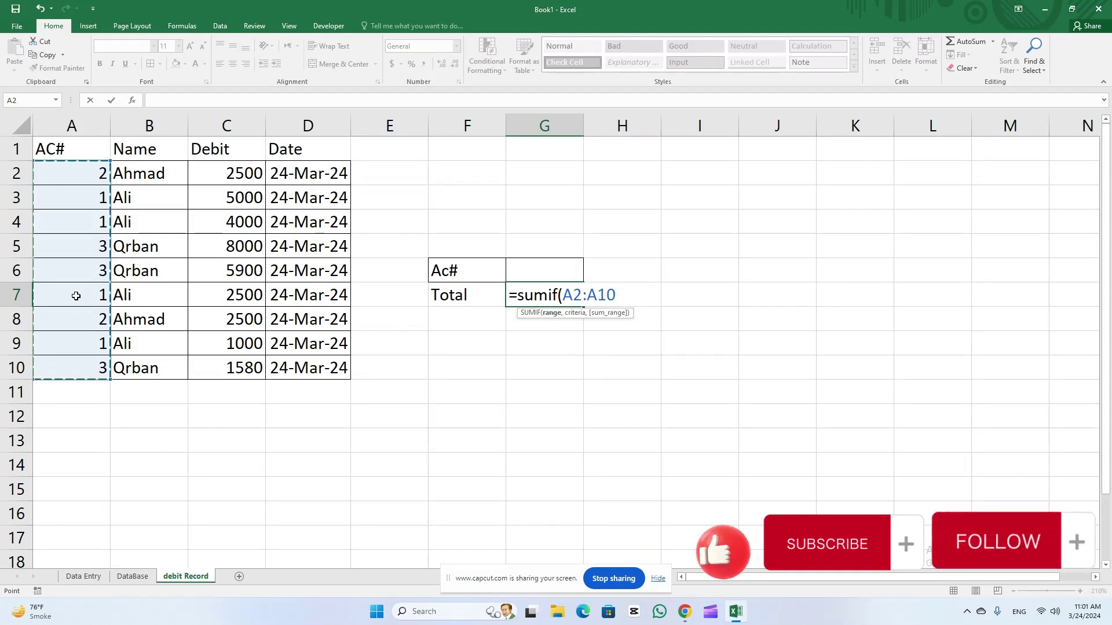
type(",")
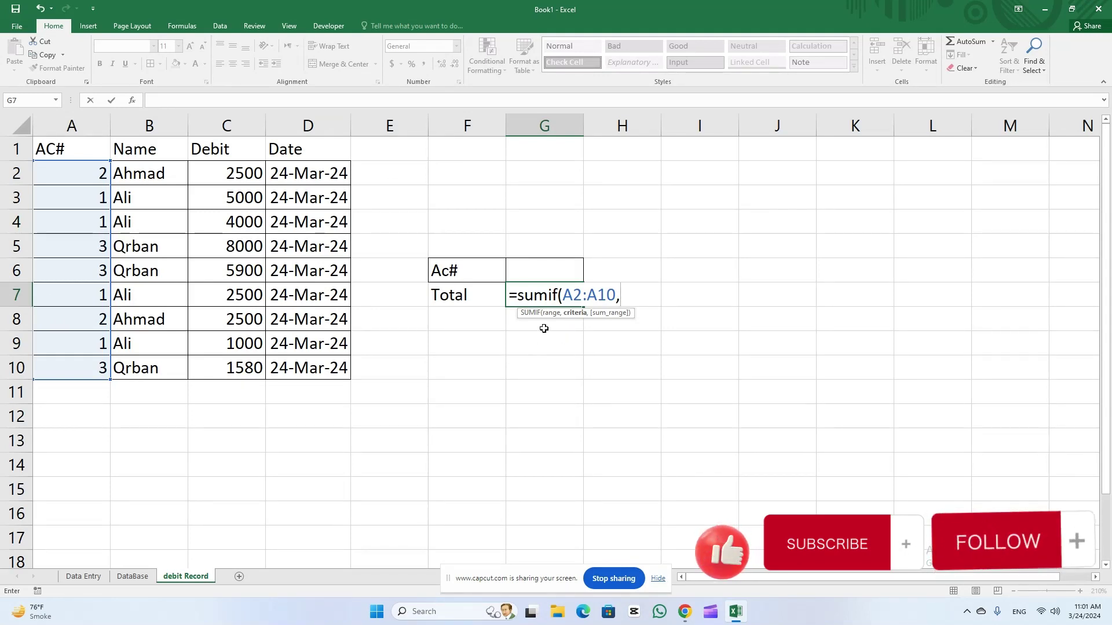
left_click(542, 276)
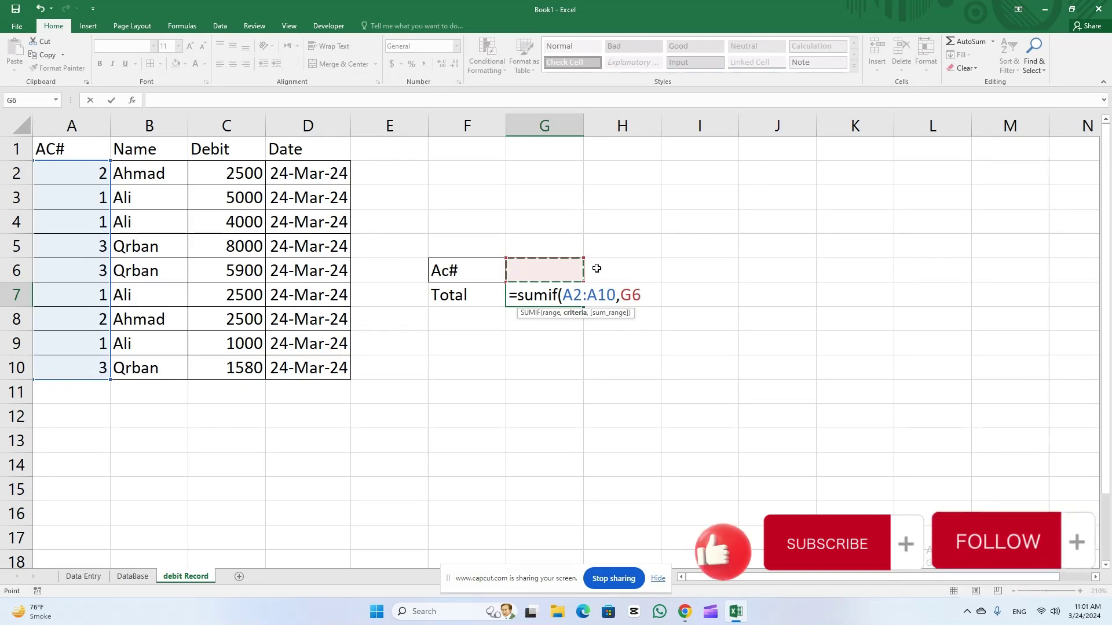
type(",")
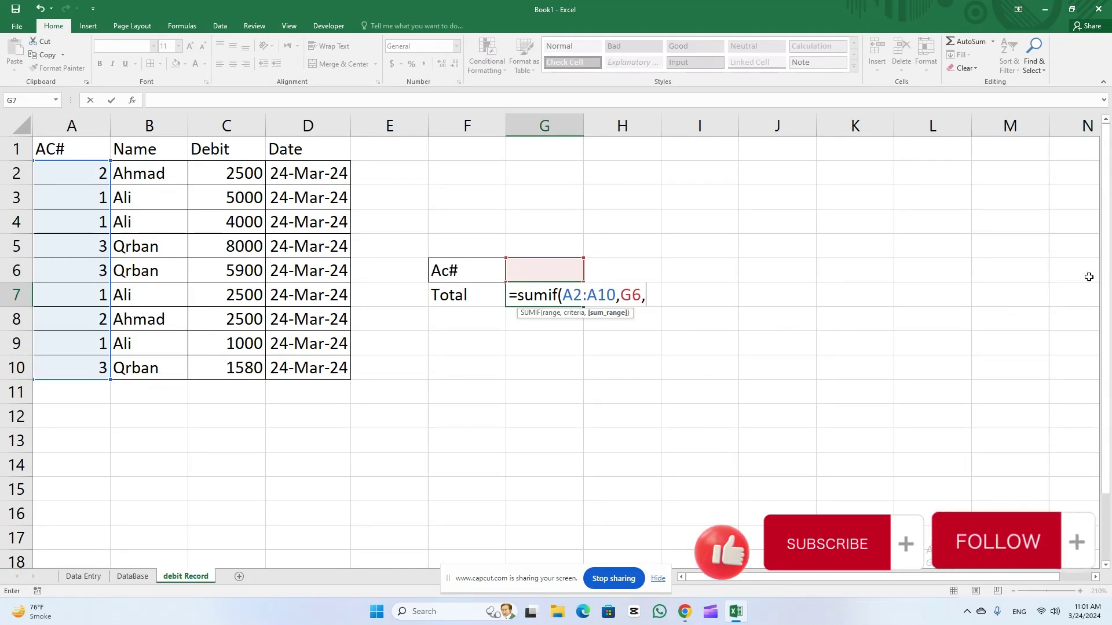
left_click_drag(212, 170, 192, 371)
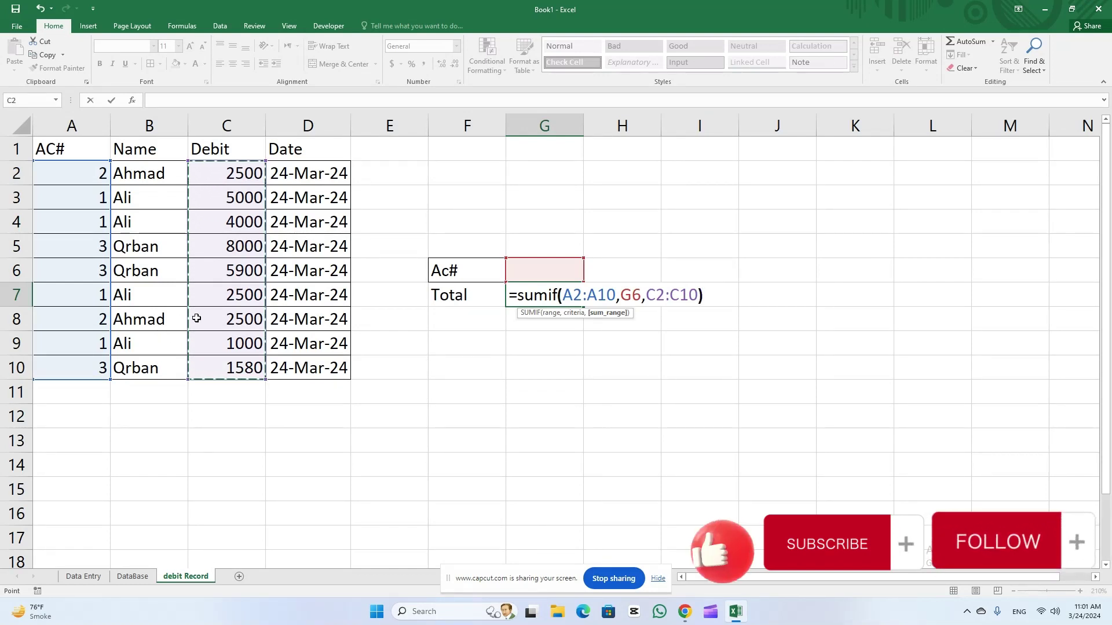
- Commit the SUMIF and enter account number 1 in G6
key("Return")
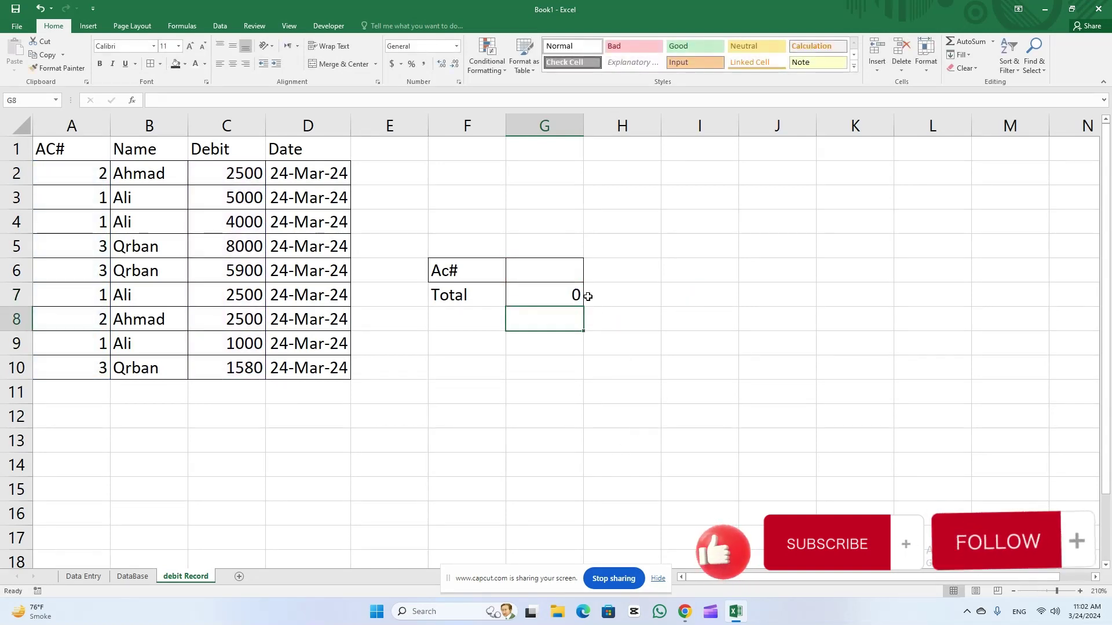
left_click(556, 271)
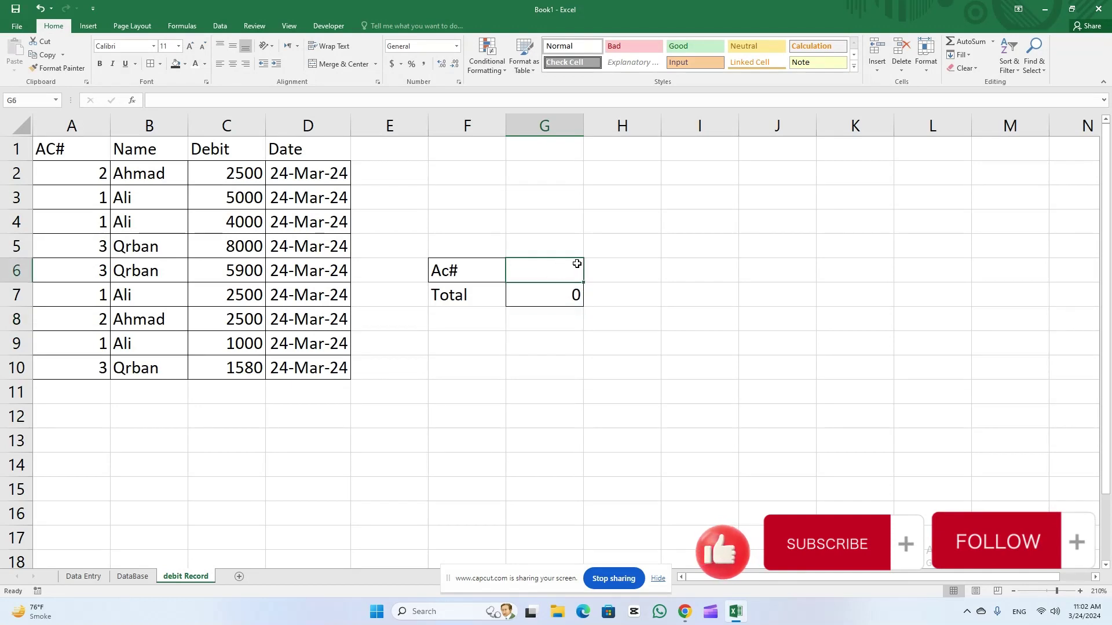
type("1")
key("Return")
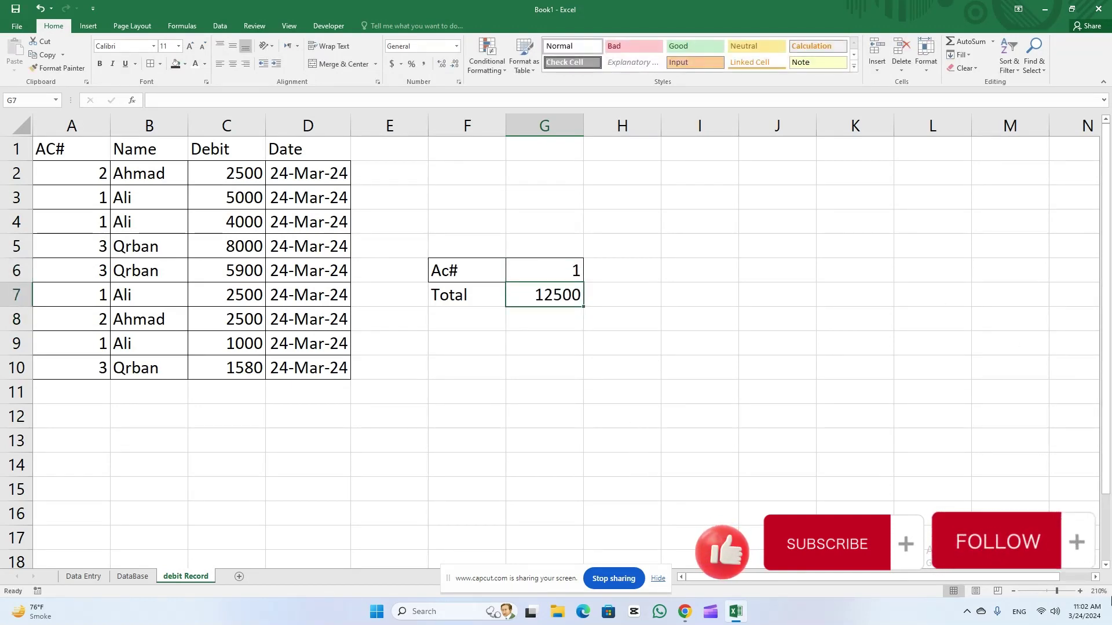
- Check account 1's debits 5000, 4000, 2500 and 1000 against the 12500 Total
left_click(74, 197)
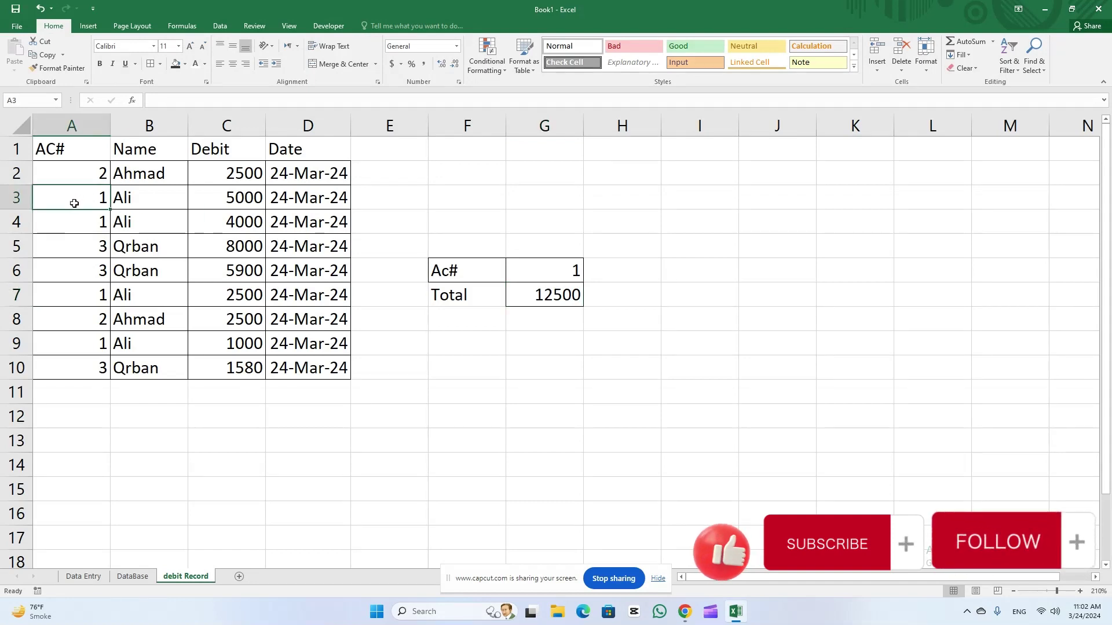
left_click(174, 197)
left_click(58, 219)
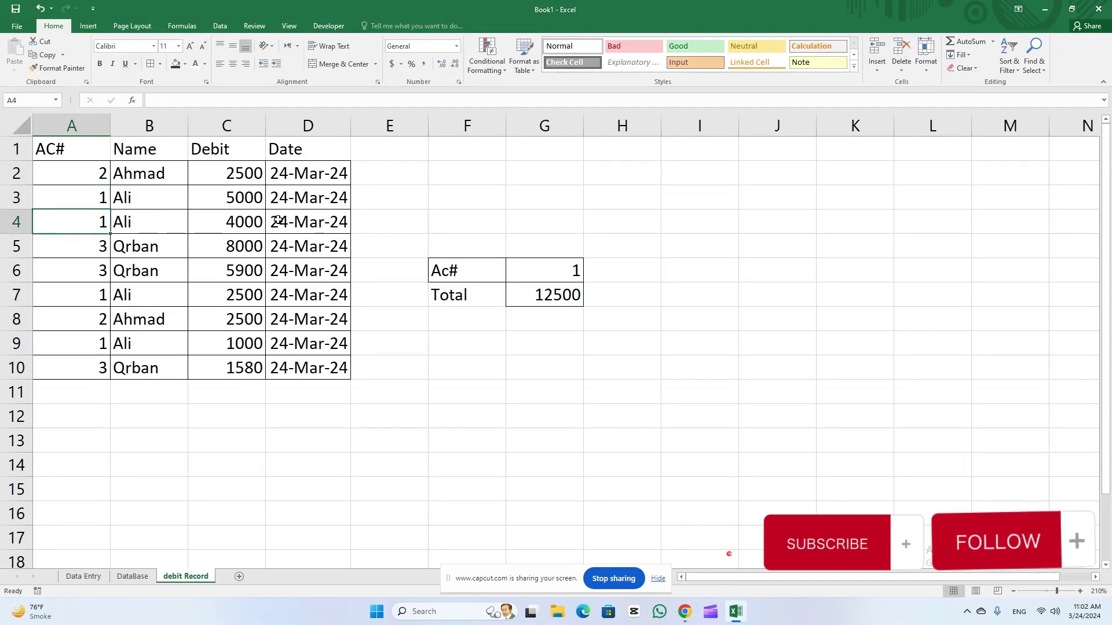
left_click(248, 219)
left_click(90, 297)
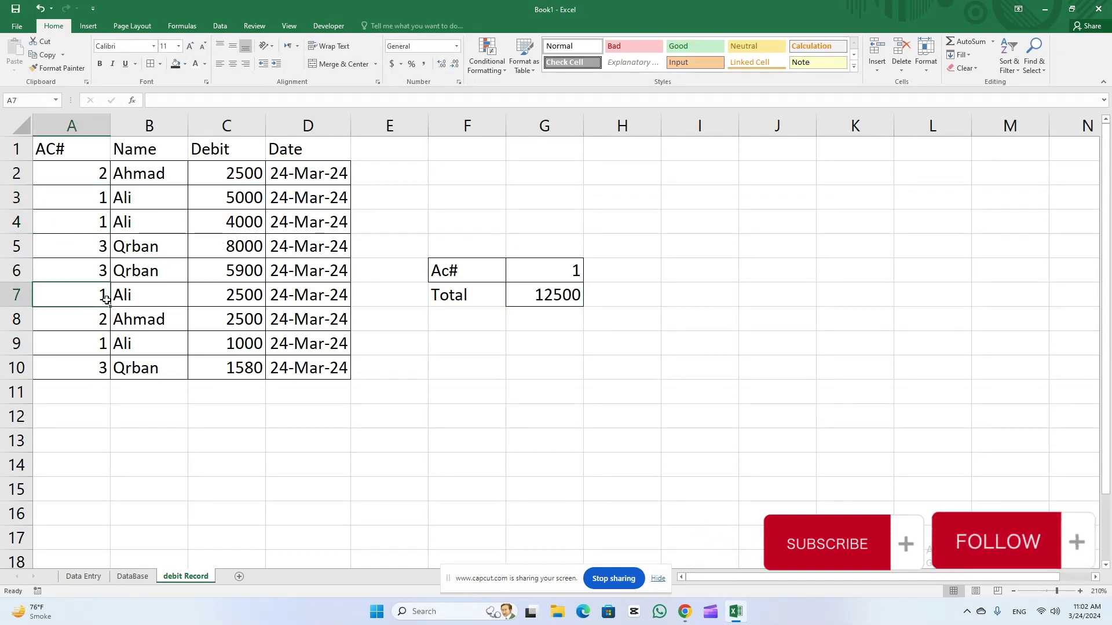
left_click(233, 297)
left_click(85, 351)
left_click(238, 347)
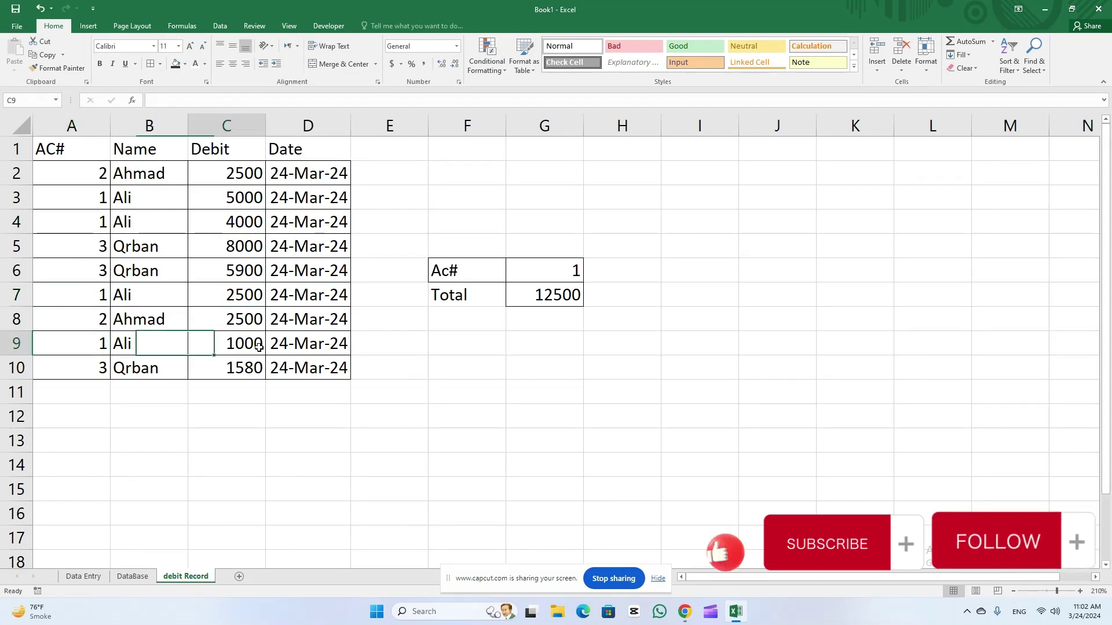
left_click(563, 296)
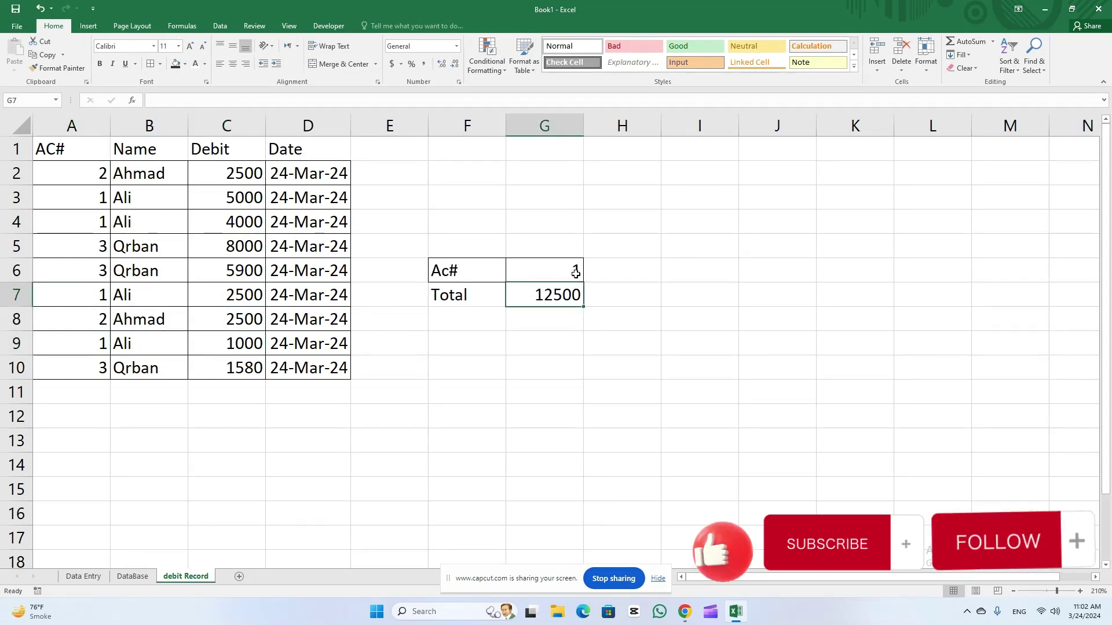
left_click(573, 270)
left_click(558, 300)
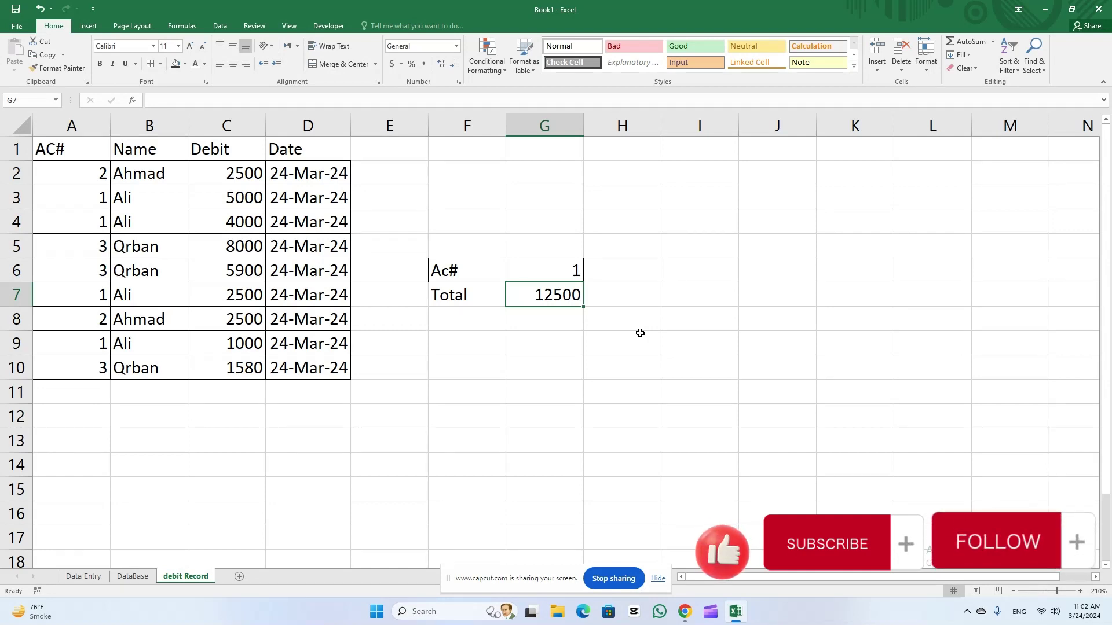
- Change the Ac# in G6 to 2
left_click(562, 273)
type("2")
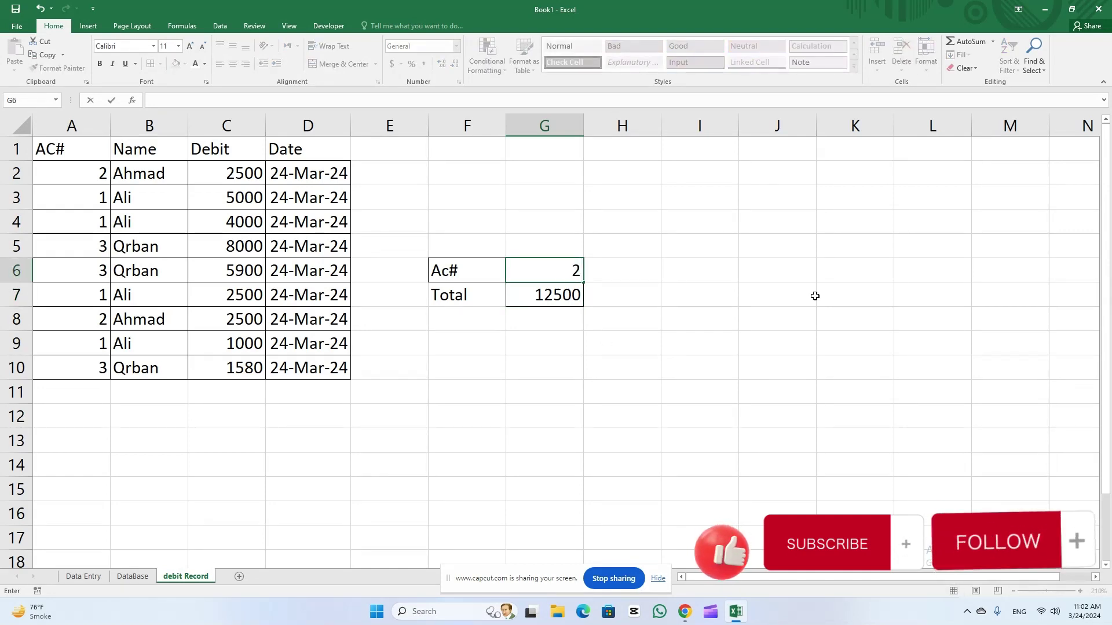
key("Return")
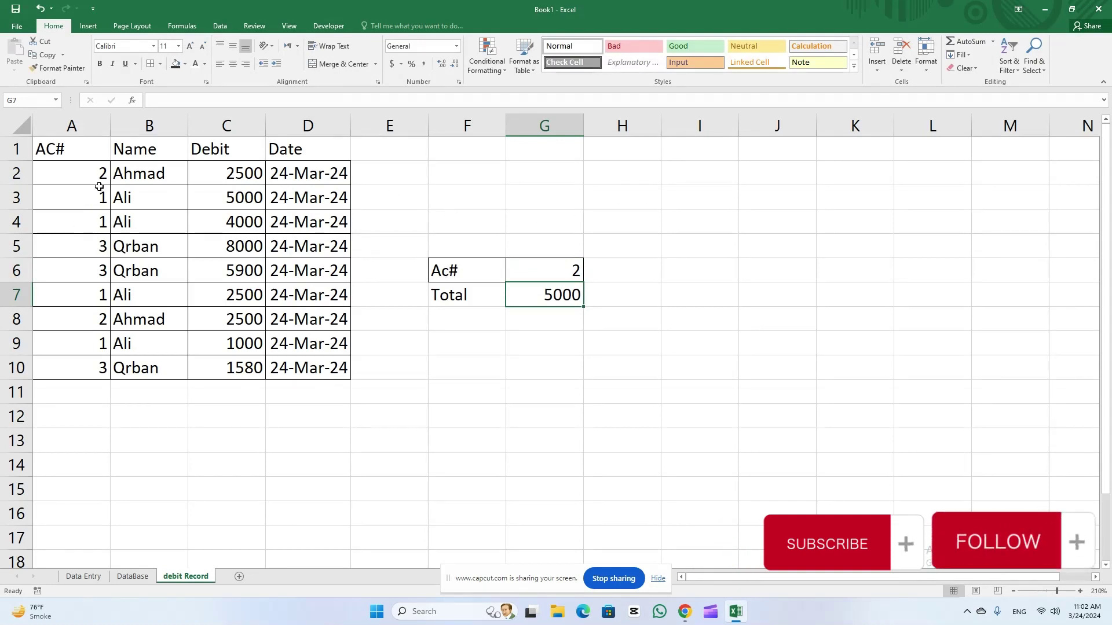
- Highlight account 2's records in rows 2 and 8 to verify the 5000 Total
left_click(93, 175)
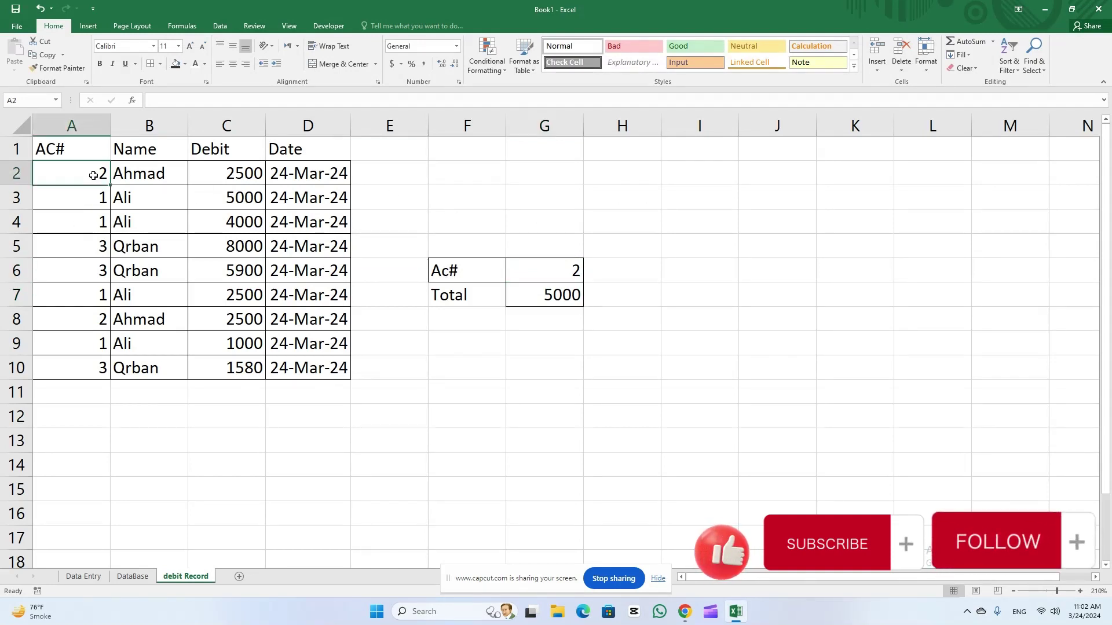
left_click(210, 168)
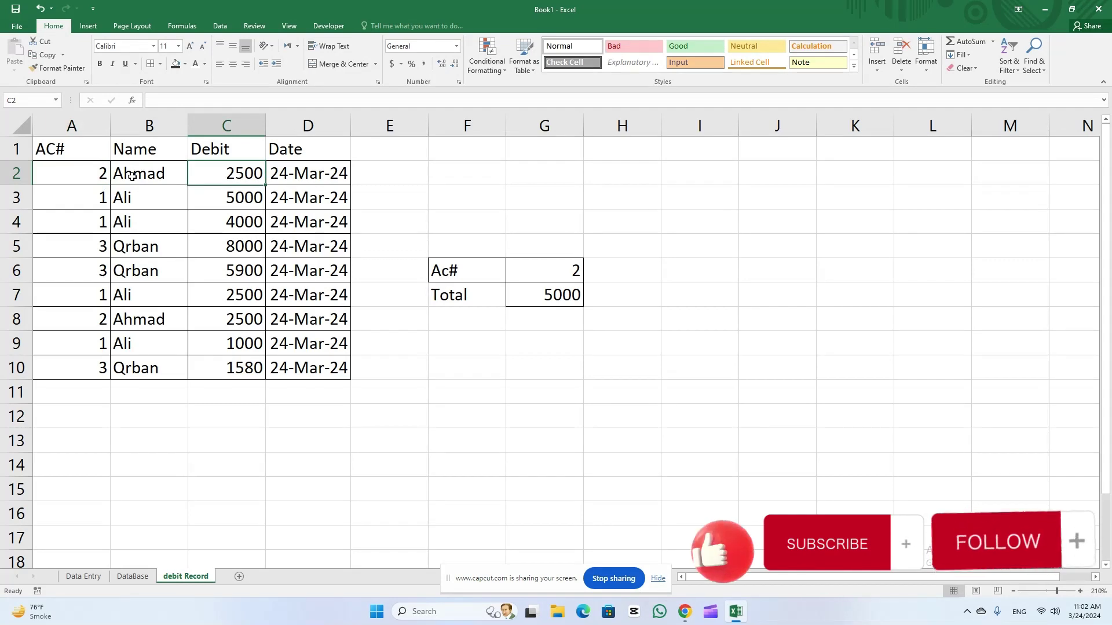
left_click_drag(87, 174, 241, 174)
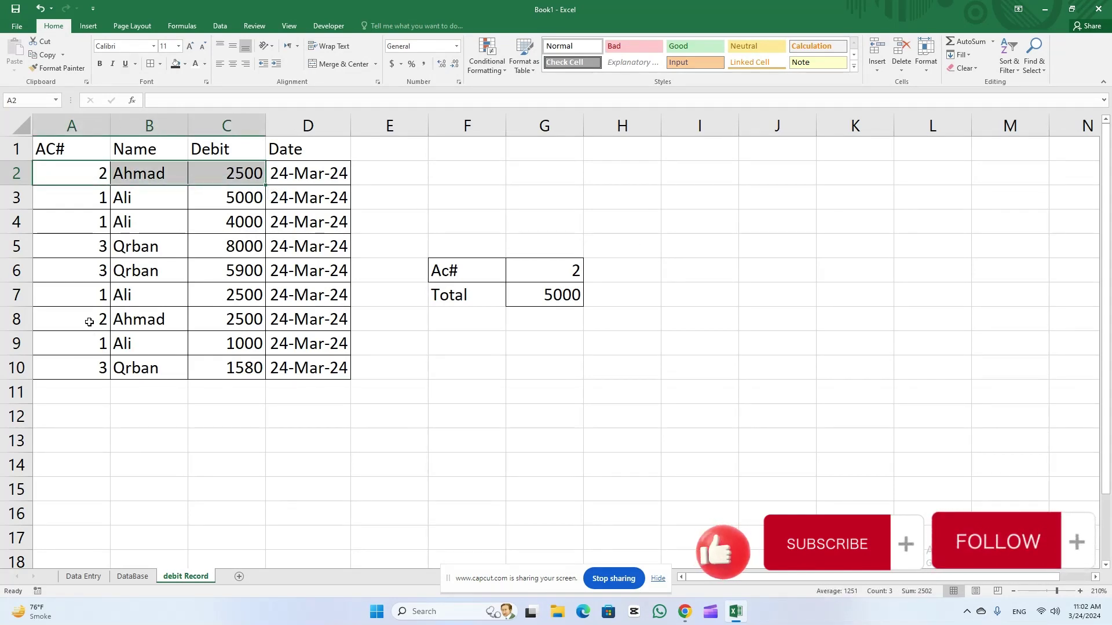
left_click_drag(89, 321, 254, 320)
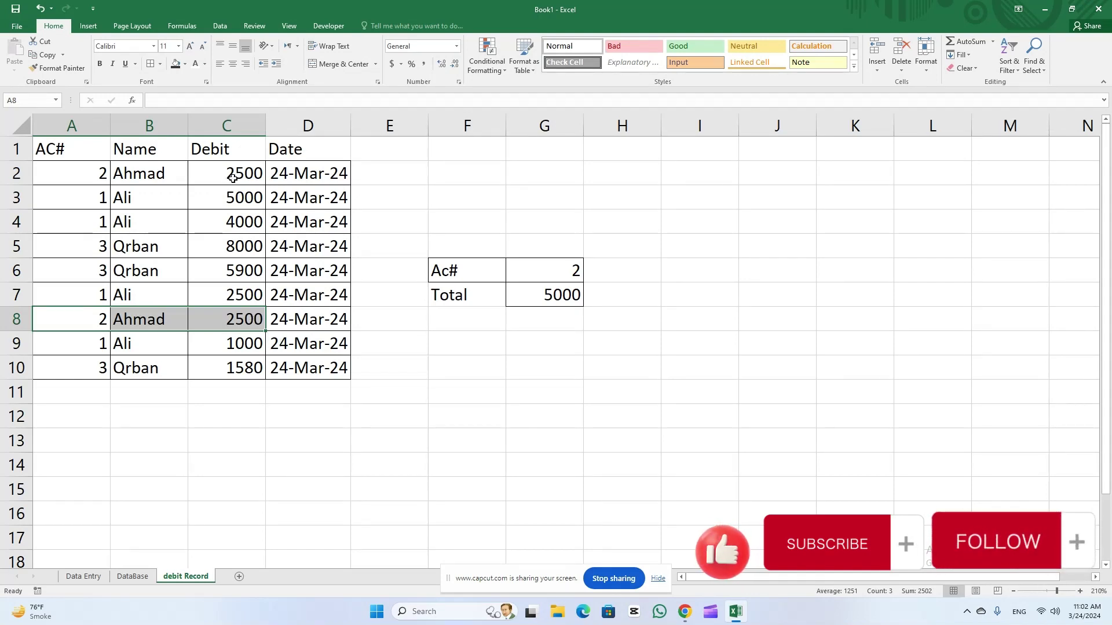
left_click(557, 302)
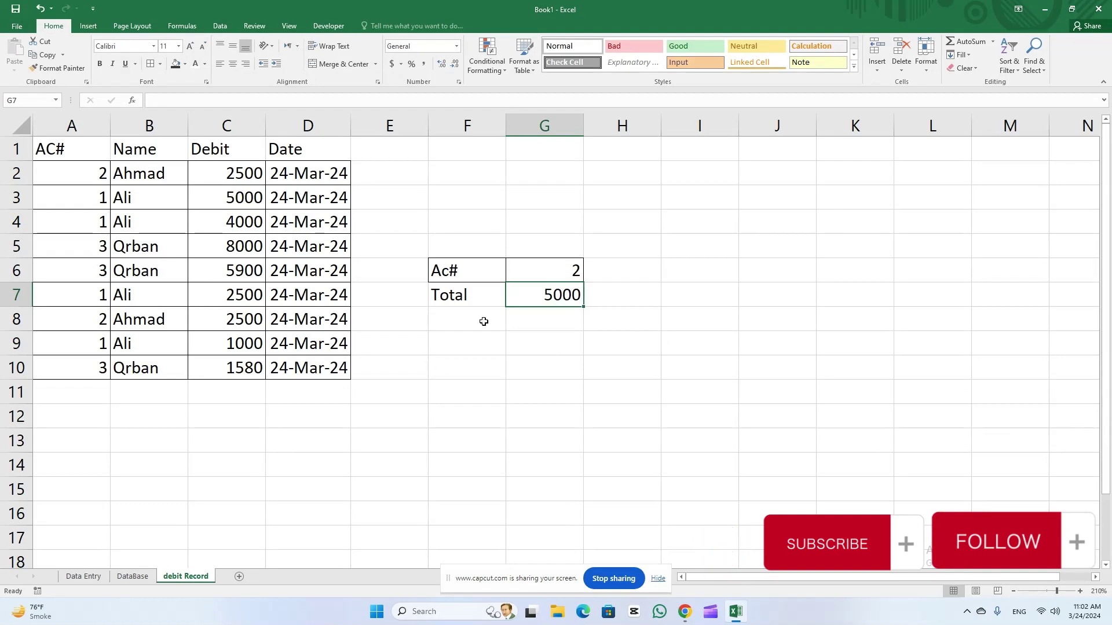
- Replace the Ac# in G6 with 3, giving a Total of 15480
double_click(569, 269)
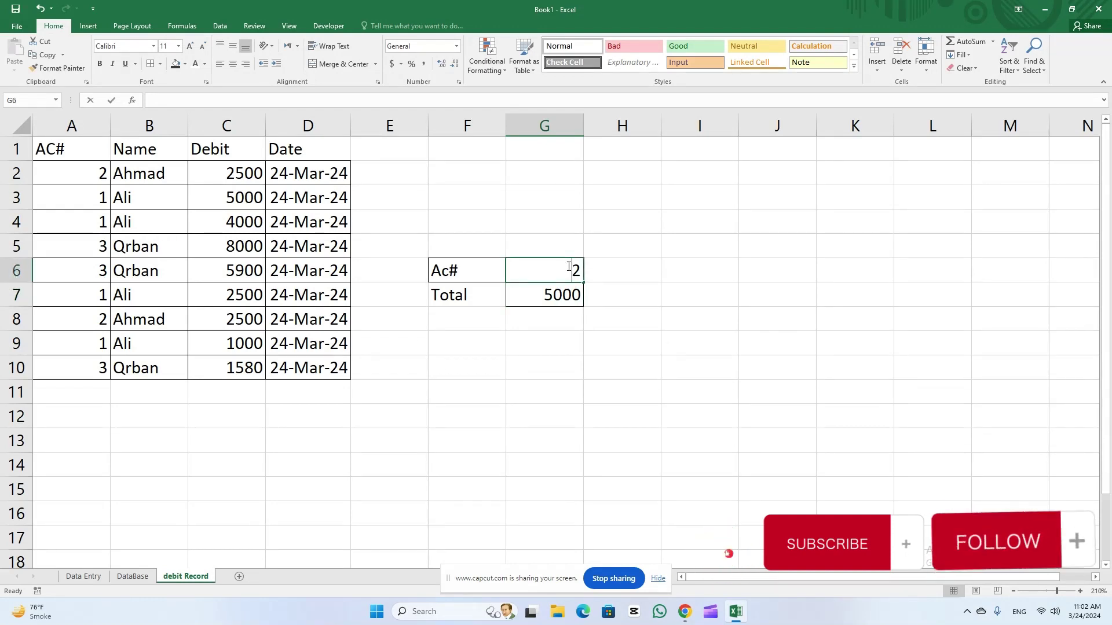
key("Delete")
type("3")
key("Return")
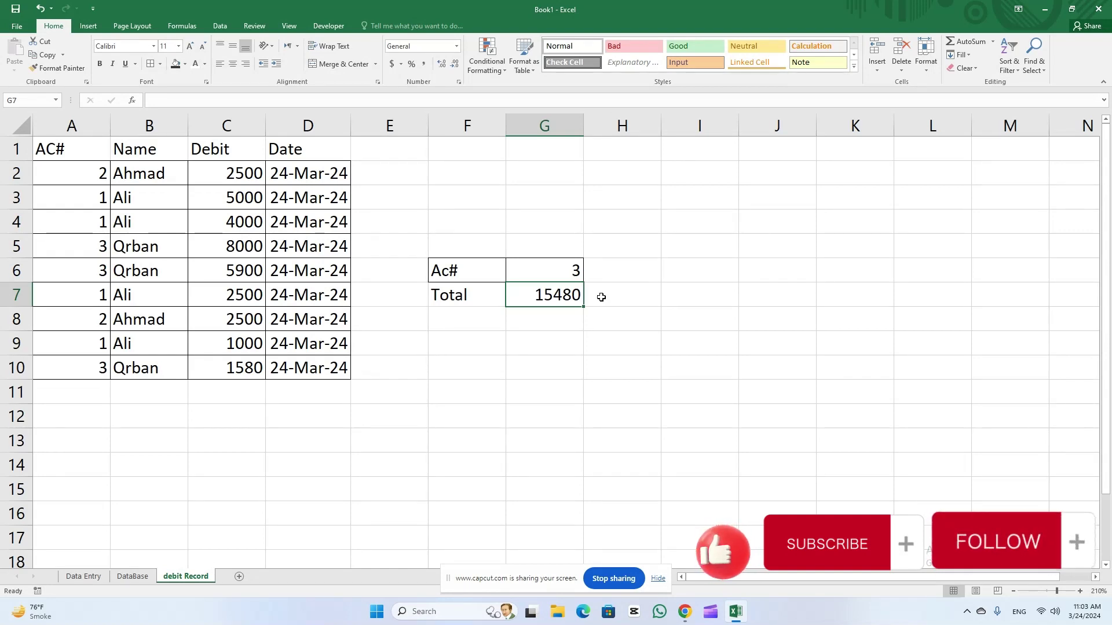
left_click(530, 389)
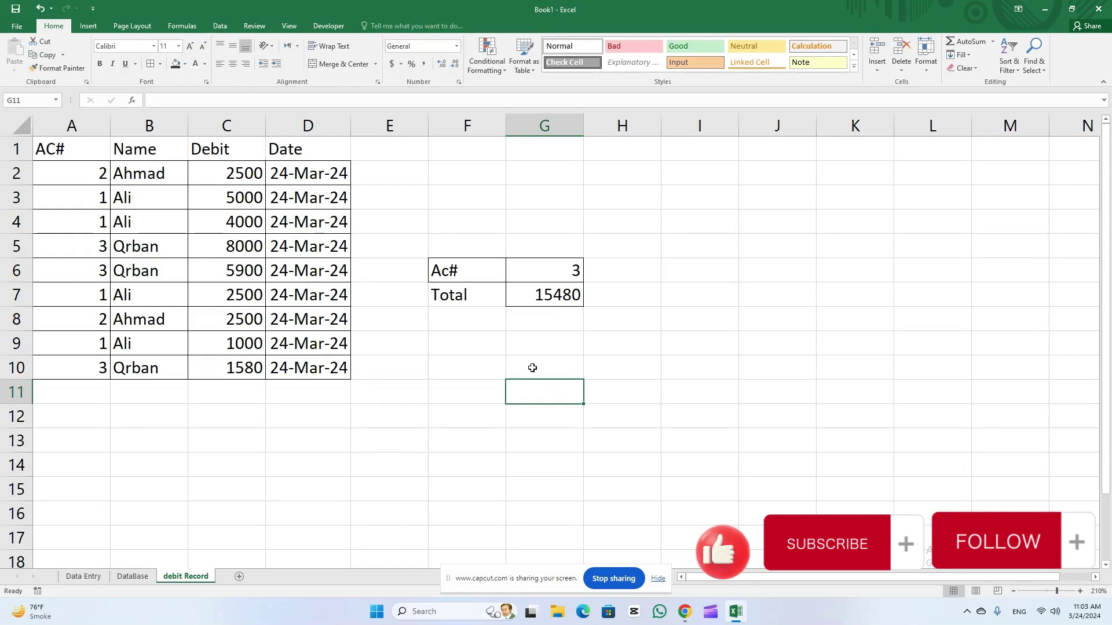